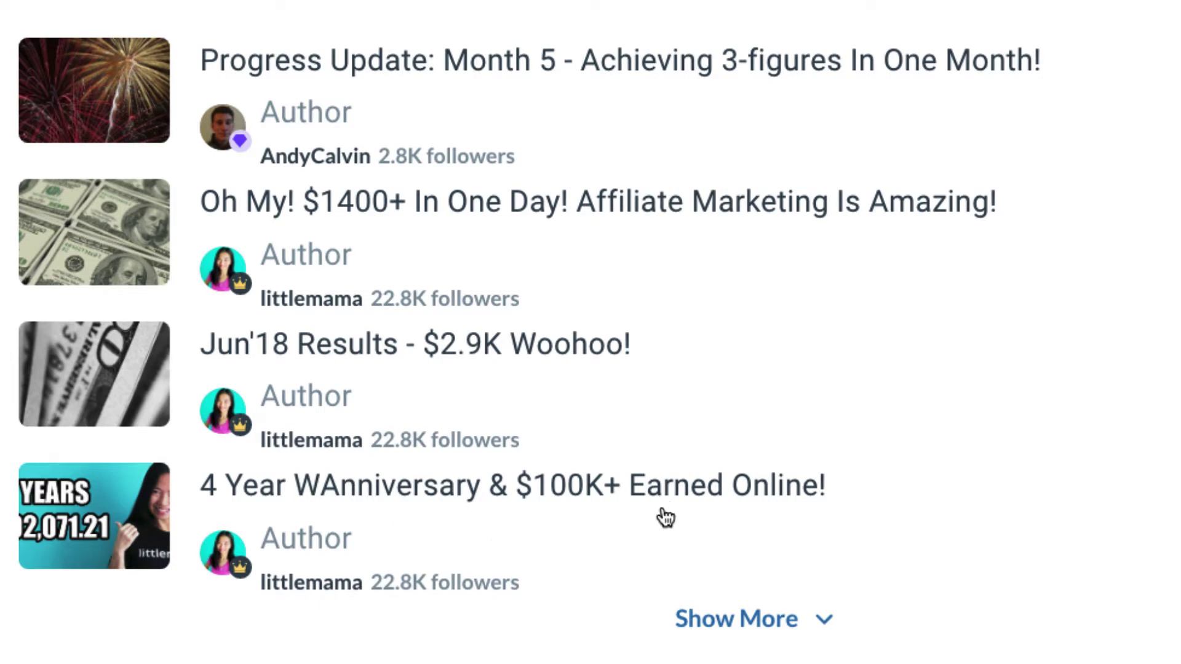
scroll(591, 332, "up", 2)
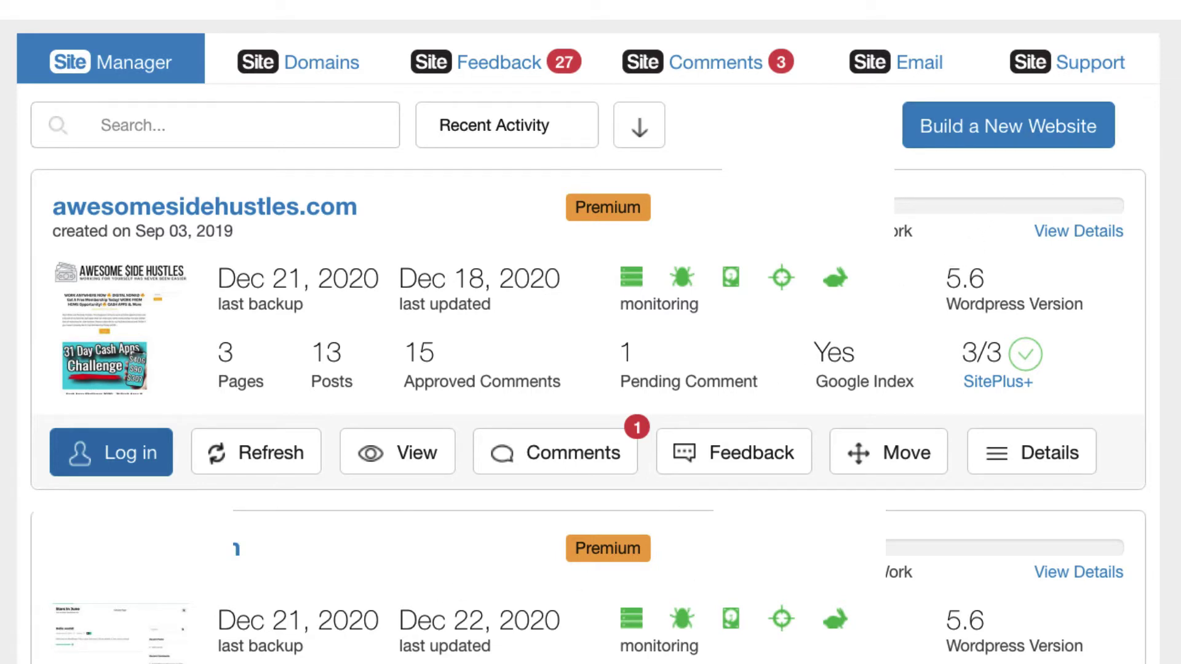
Open the awesomesidehustles.com site details and generate a new admin password
left_click(1036, 467)
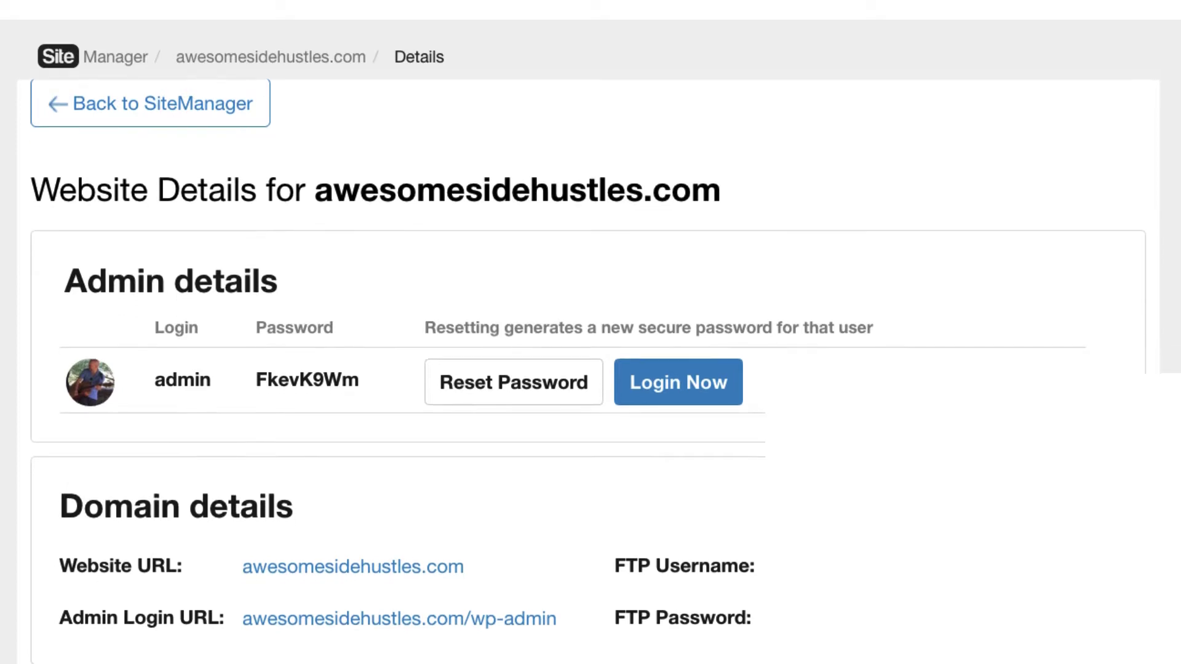
scroll(591, 370, "down", 3)
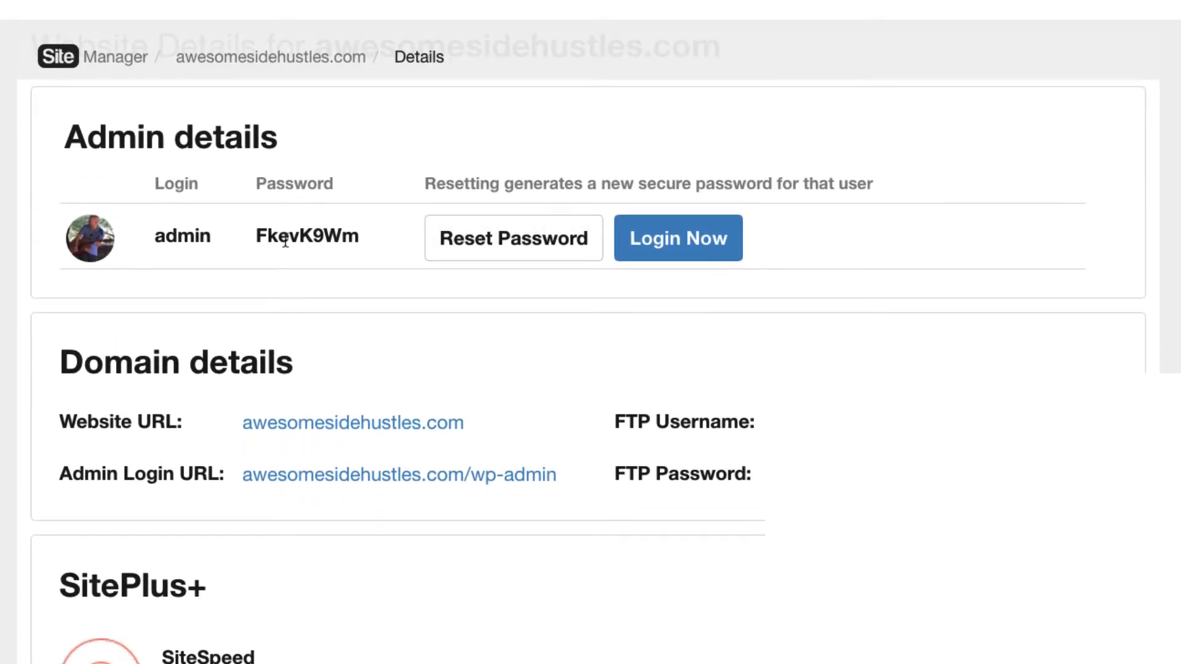
left_click_drag(255, 236, 354, 238)
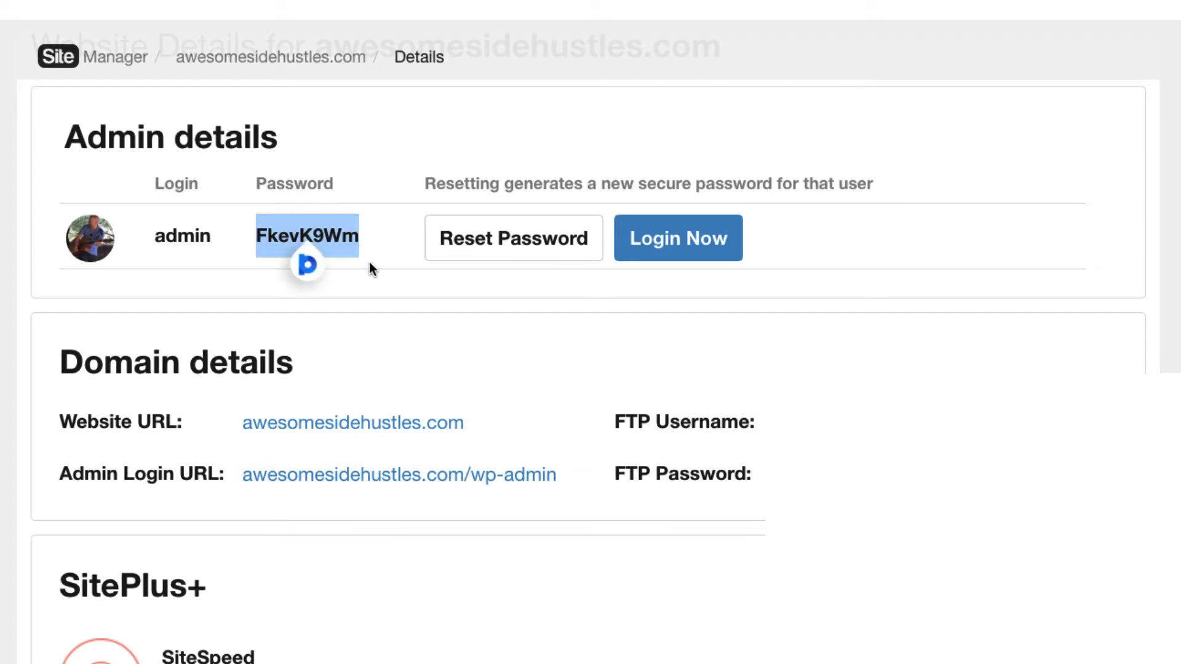
left_click(526, 253)
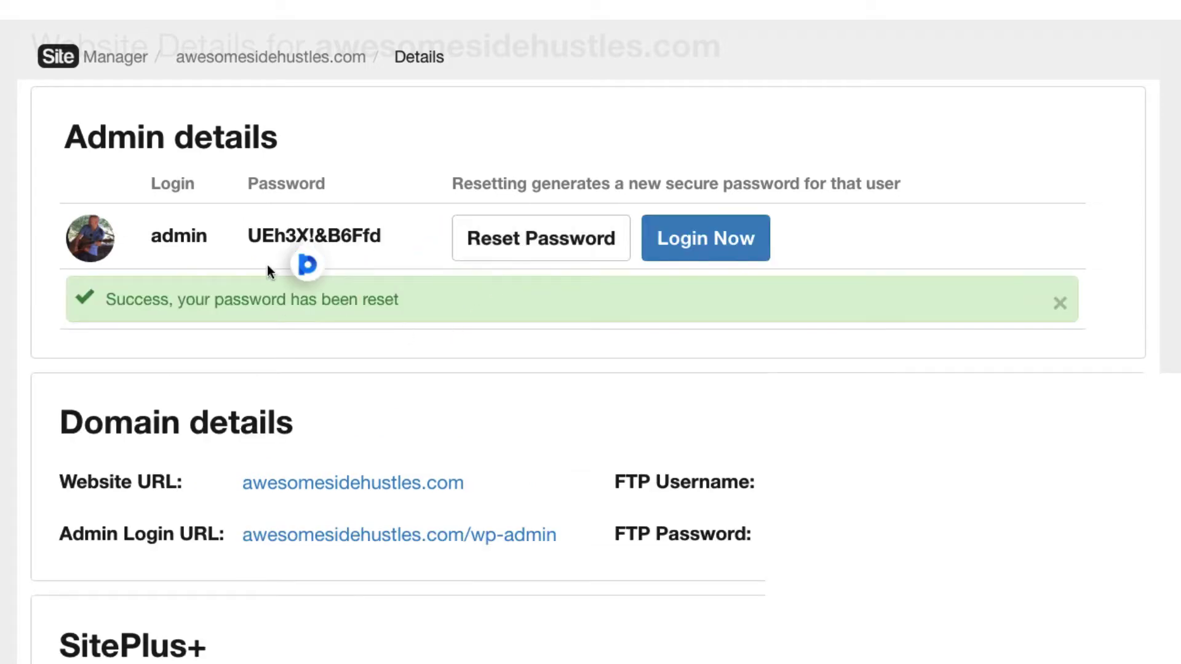
left_click(677, 248)
scroll(591, 370, "down", 3)
scroll(591, 369, "down", 2)
scroll(590, 370, "down", 1)
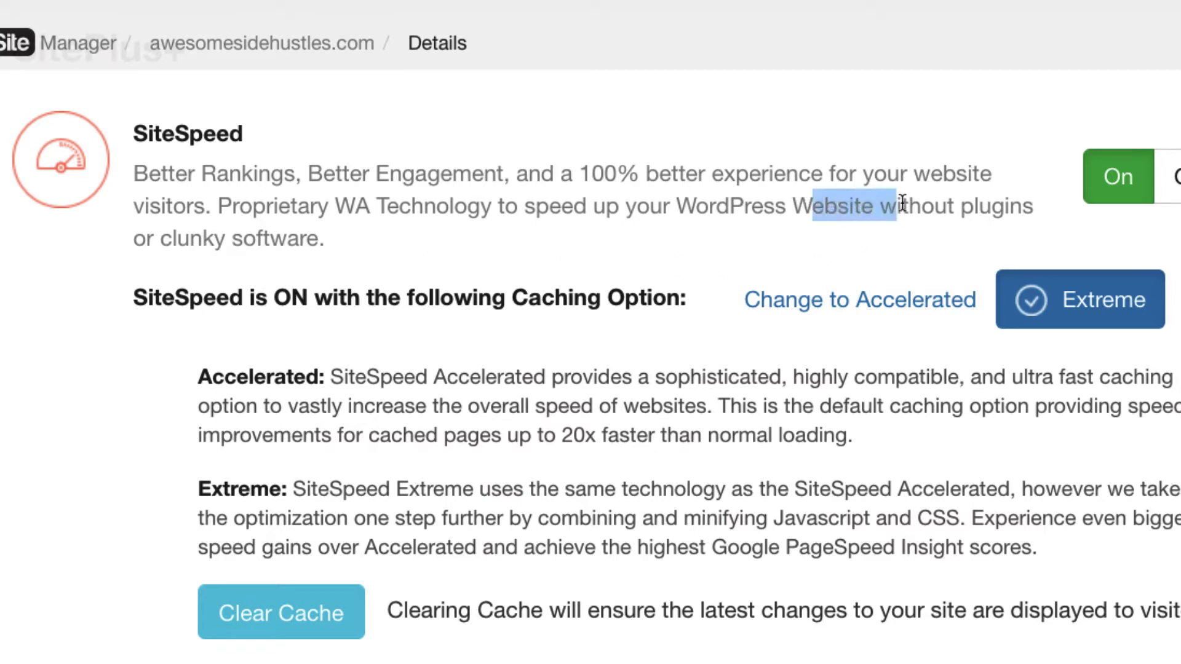
left_click_drag(901, 203, 968, 228)
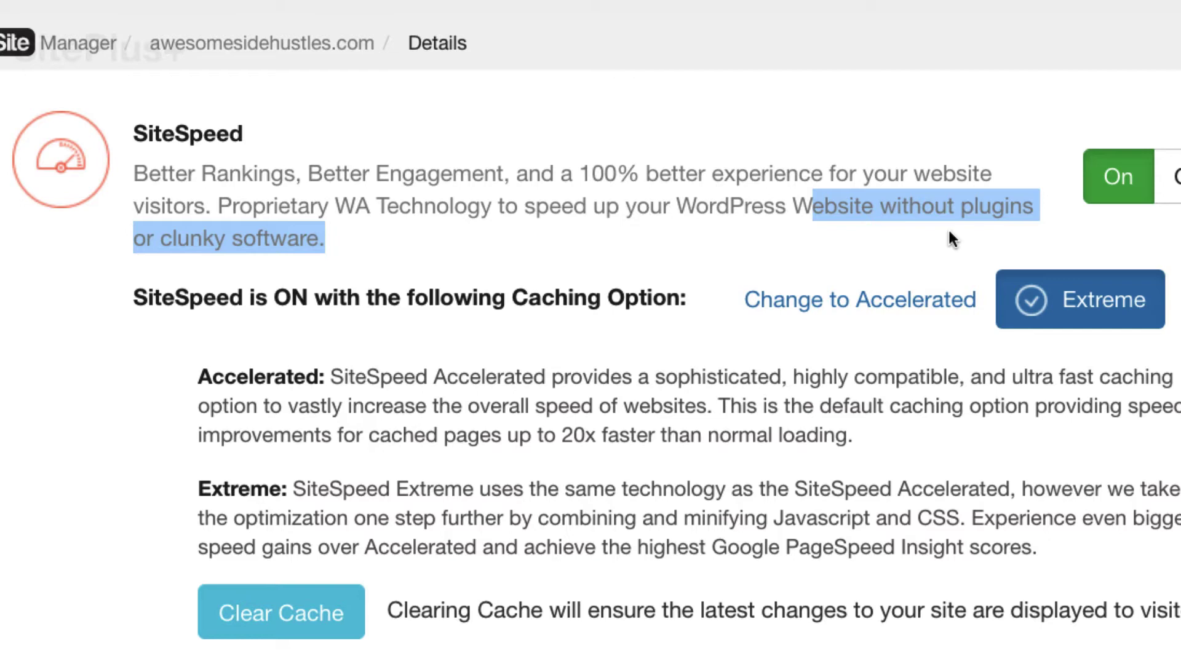
scroll(364, 317, "down", 5)
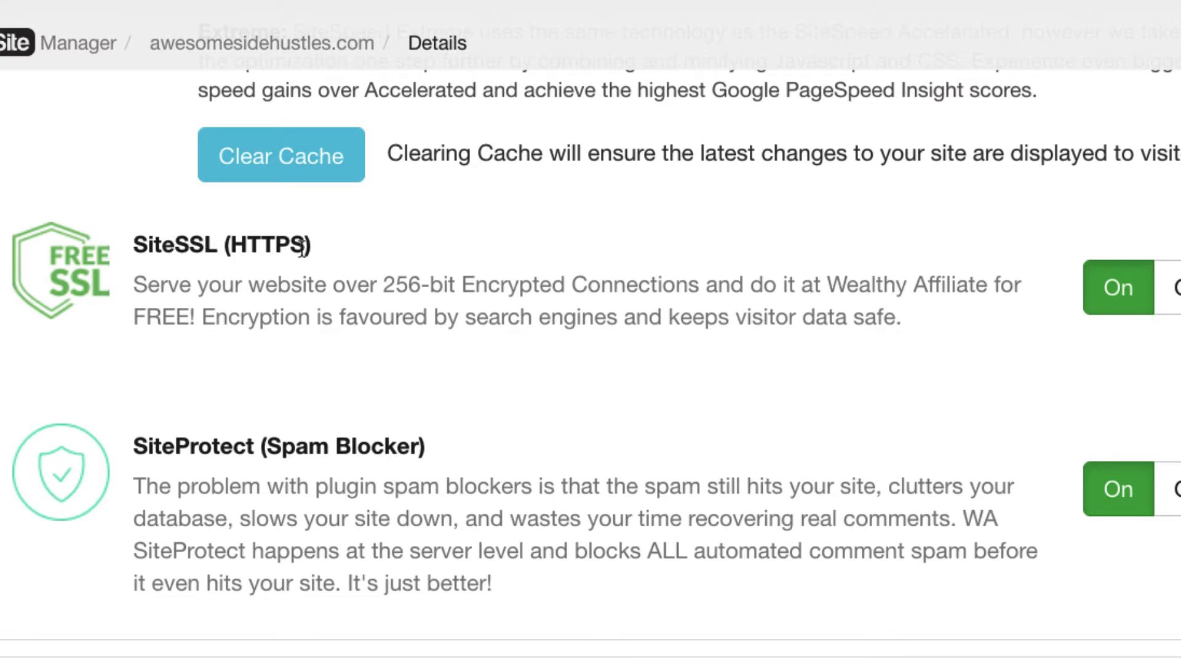
left_click_drag(306, 248, 229, 233)
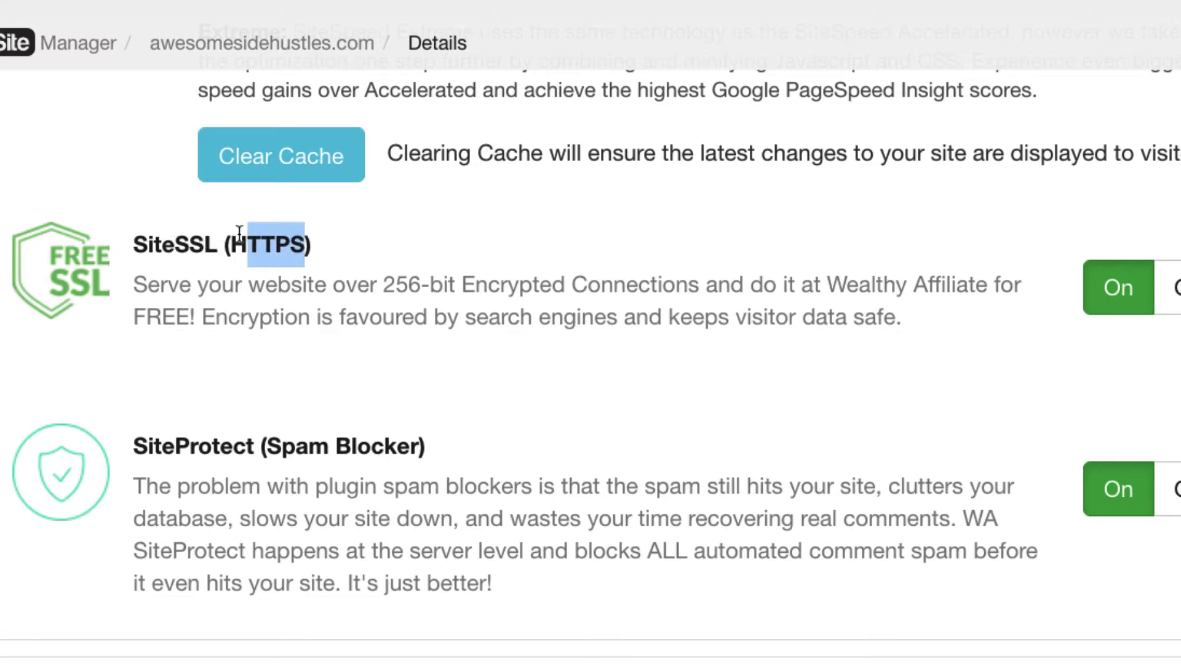
left_click(416, 380)
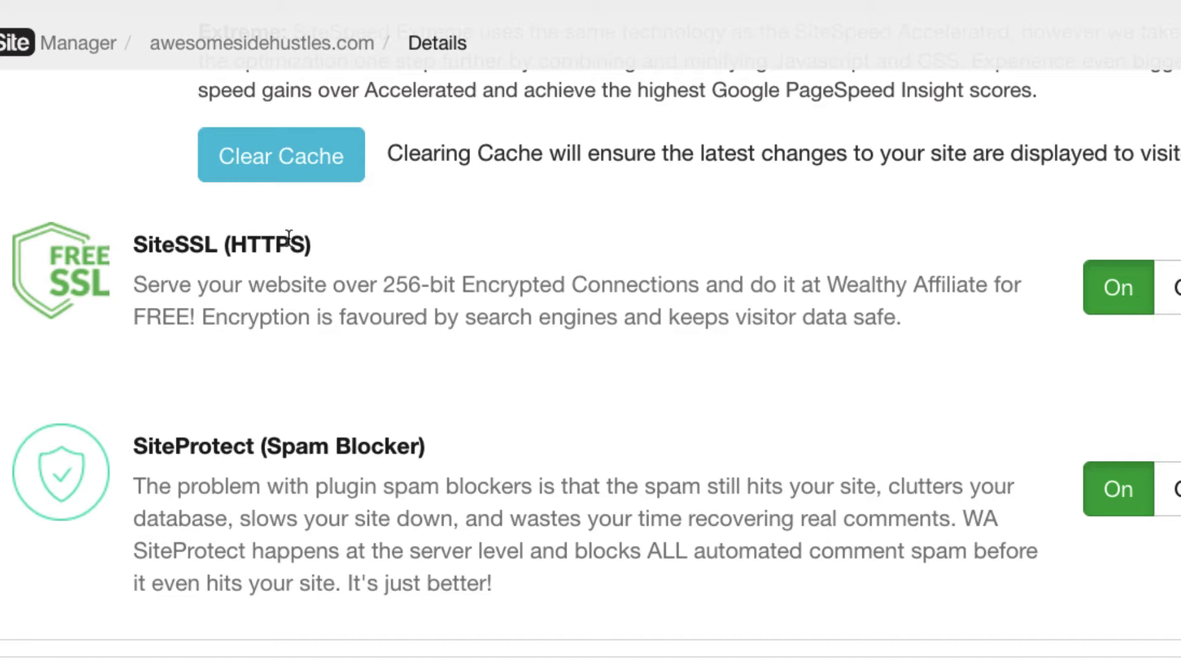
left_click_drag(233, 244, 310, 239)
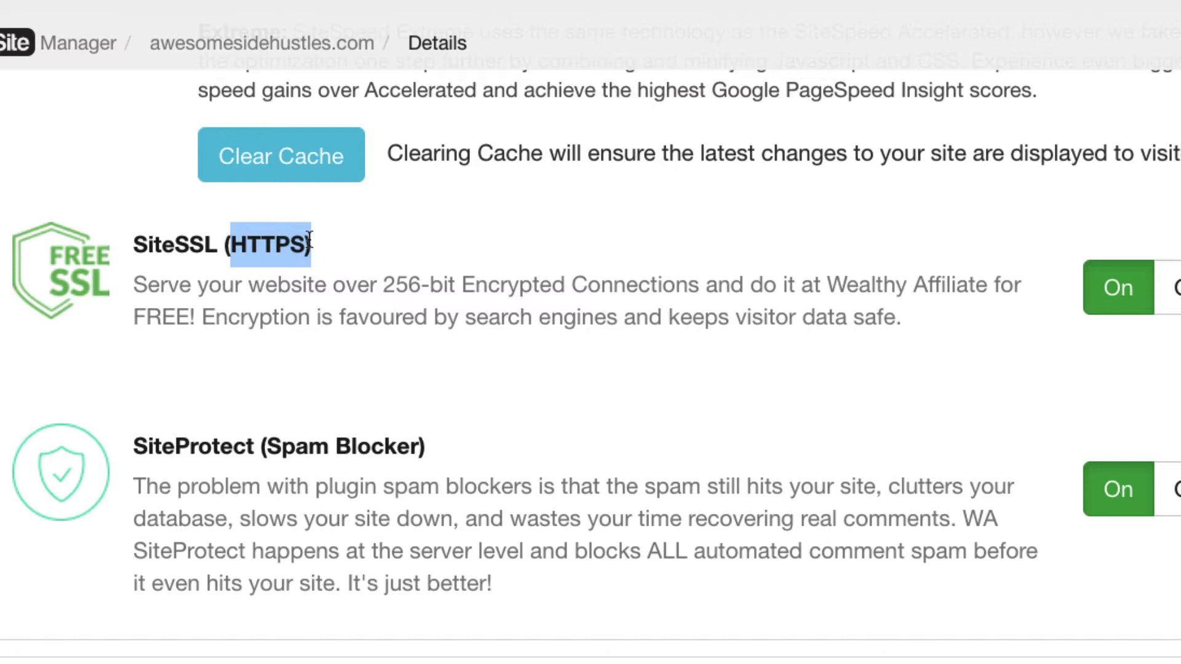
left_click(16, 344)
scroll(1036, 374, "down", 3)
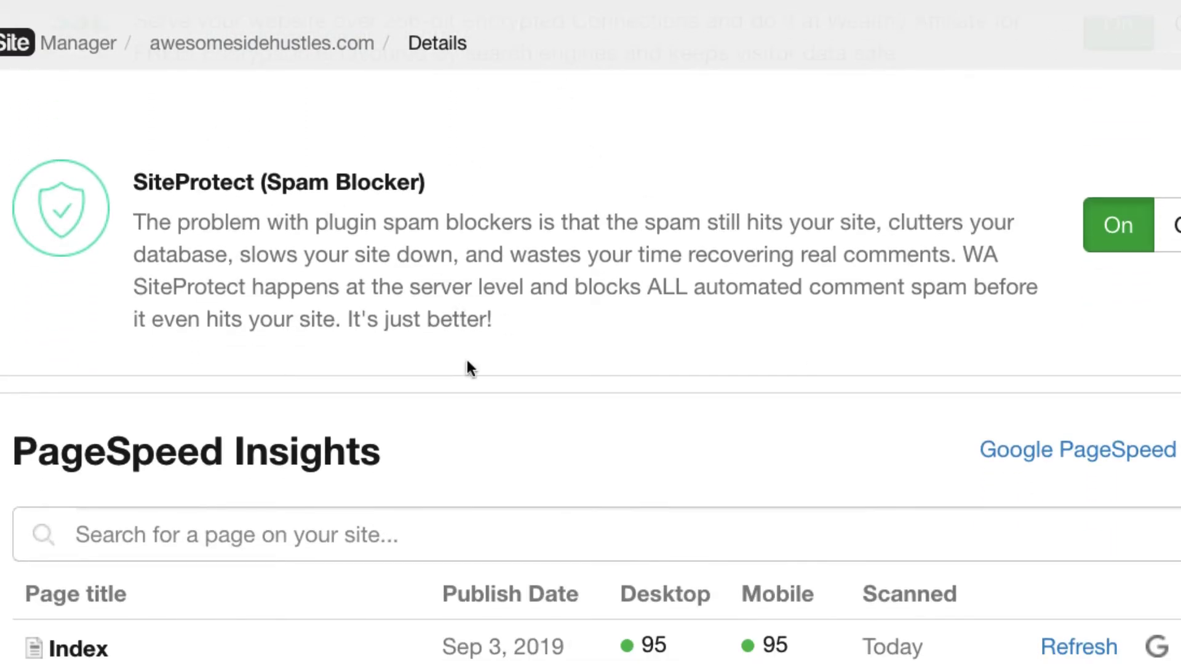
scroll(590, 369, "down", 2)
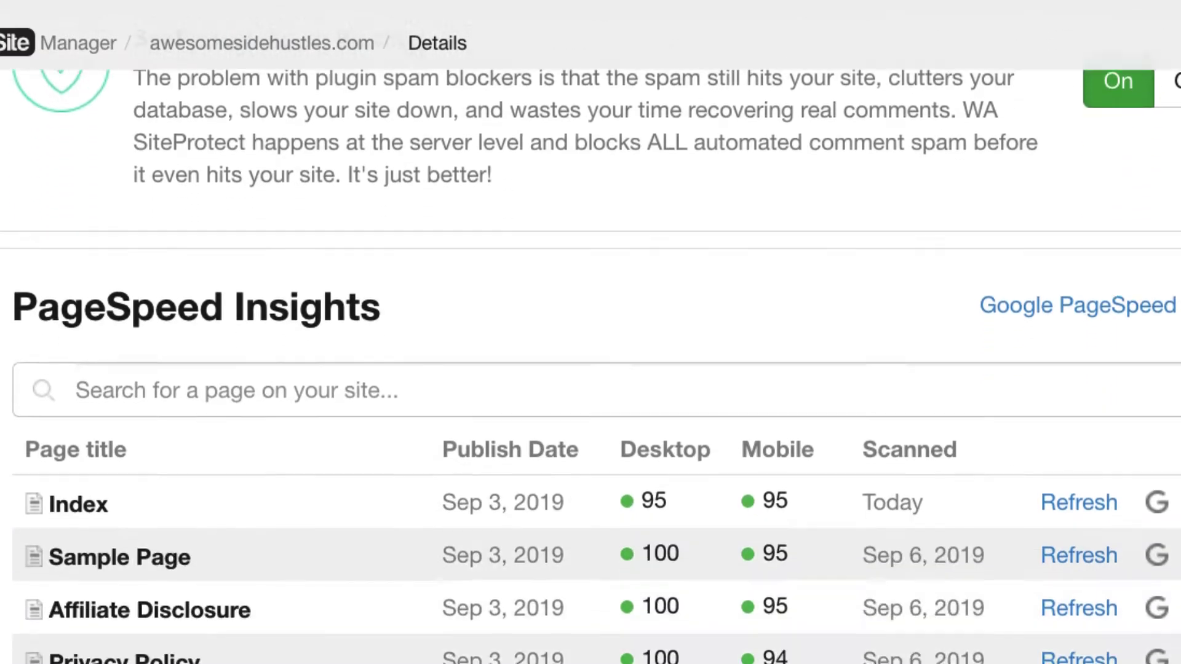
scroll(591, 370, "down", 2)
scroll(590, 369, "down", 1)
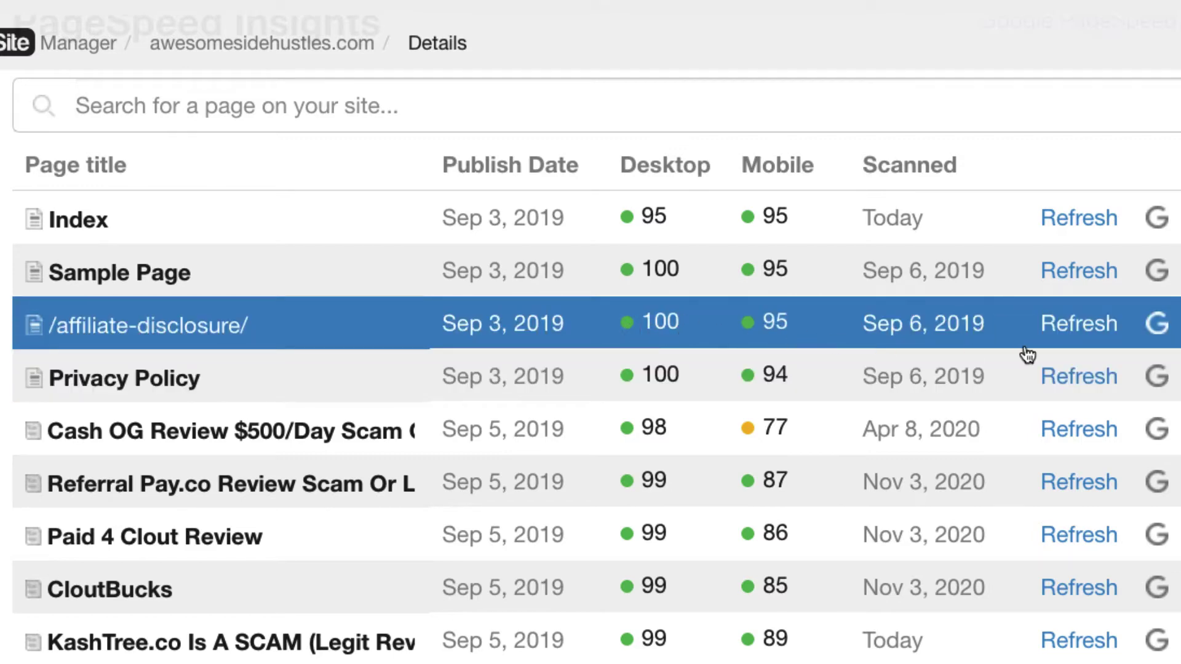
Refresh the Affiliate Disclosure scores to 99 desktop / 97 mobile and view its Google PageSpeed report
left_click(1076, 330)
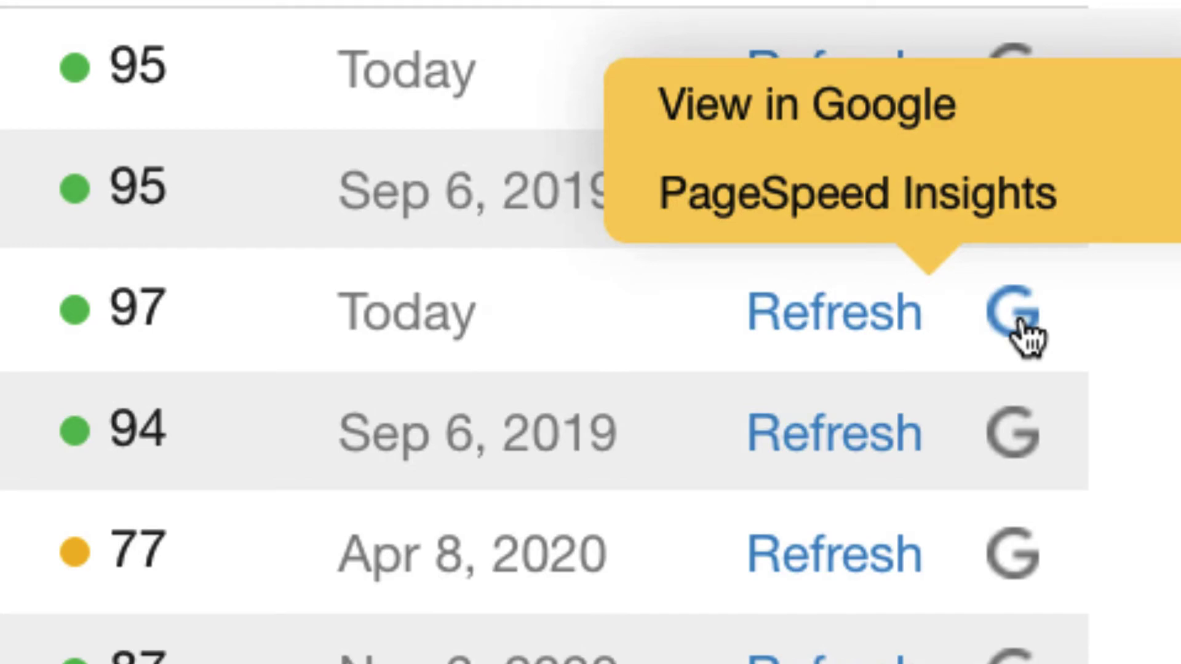
left_click(1018, 318)
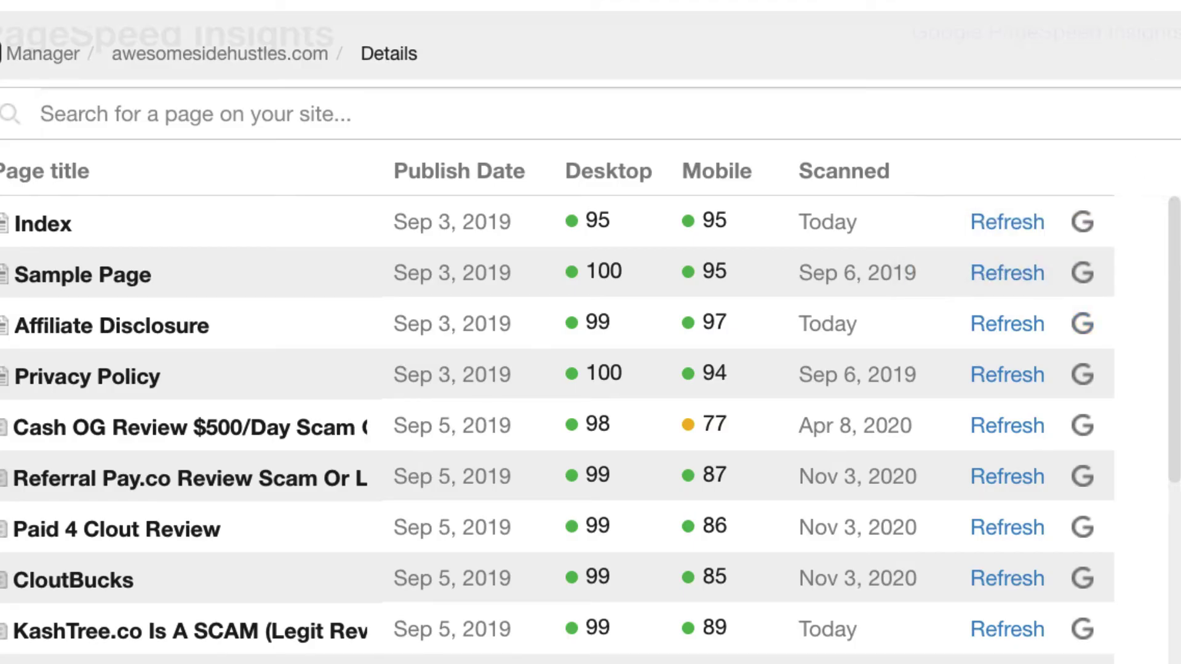
scroll(591, 370, "down", 5)
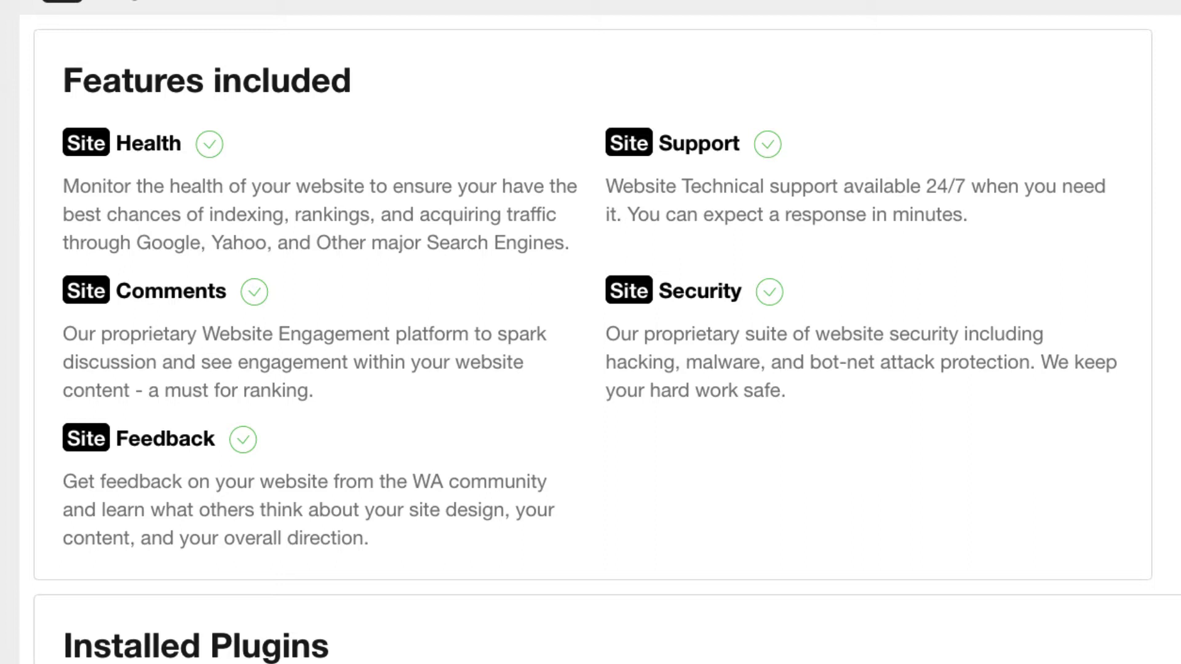
scroll(757, 243, "down", 1)
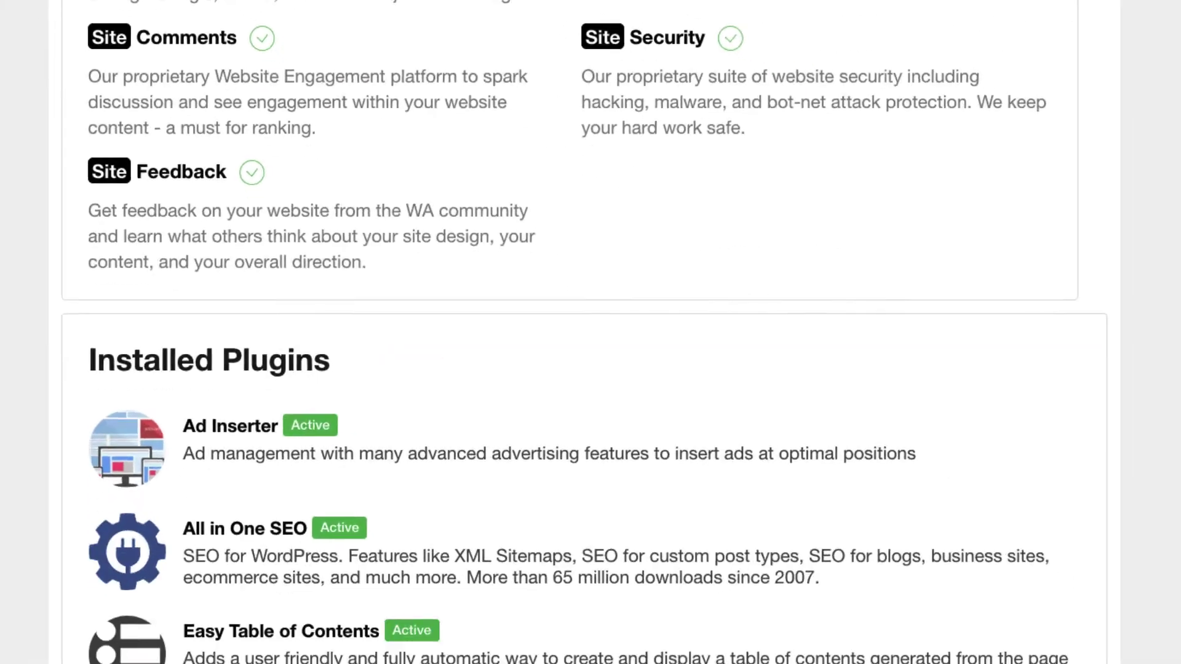
scroll(591, 332, "down", 3)
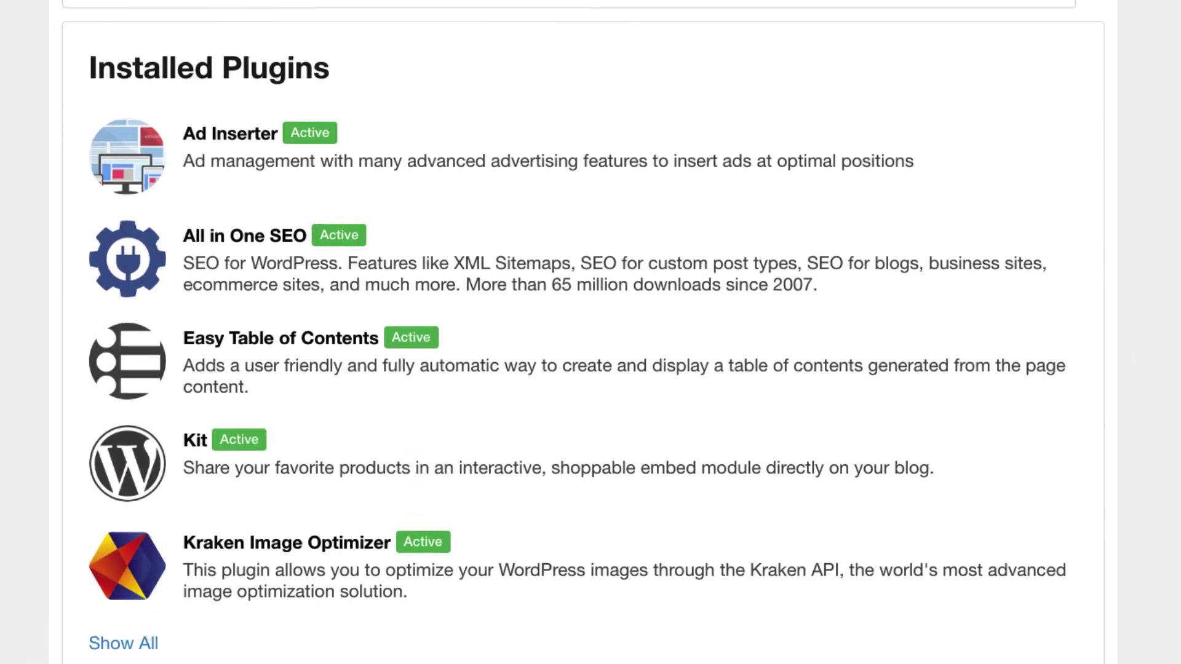
scroll(583, 332, "down", 2)
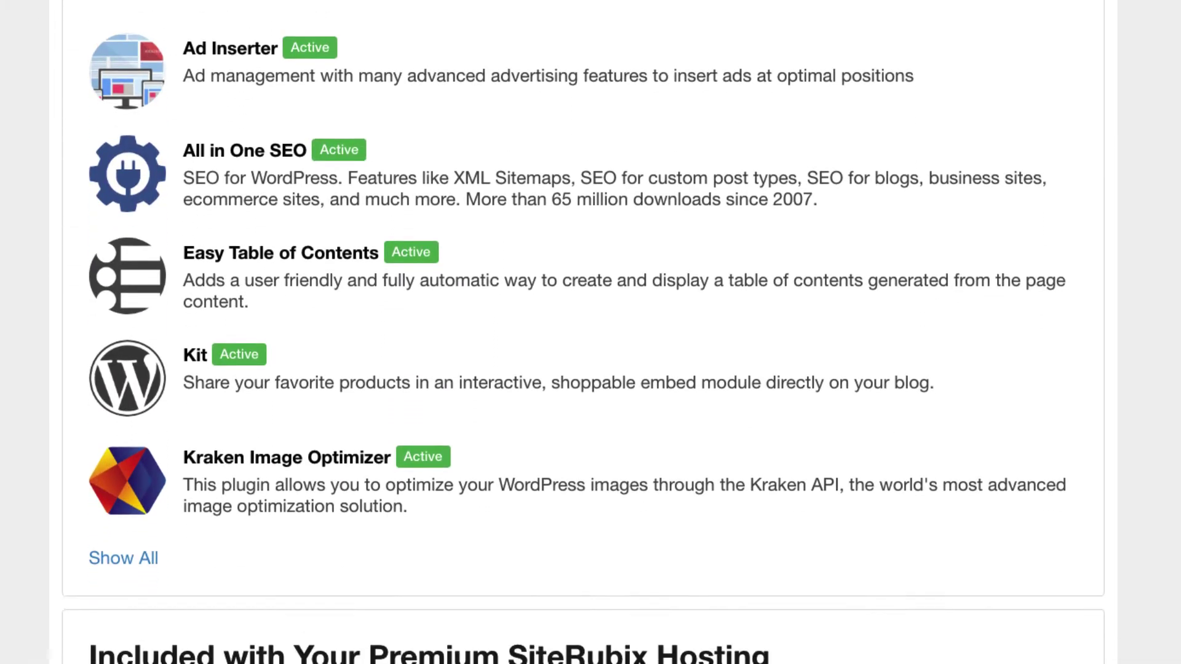
scroll(583, 332, "down", 1)
scroll(583, 333, "up", 1)
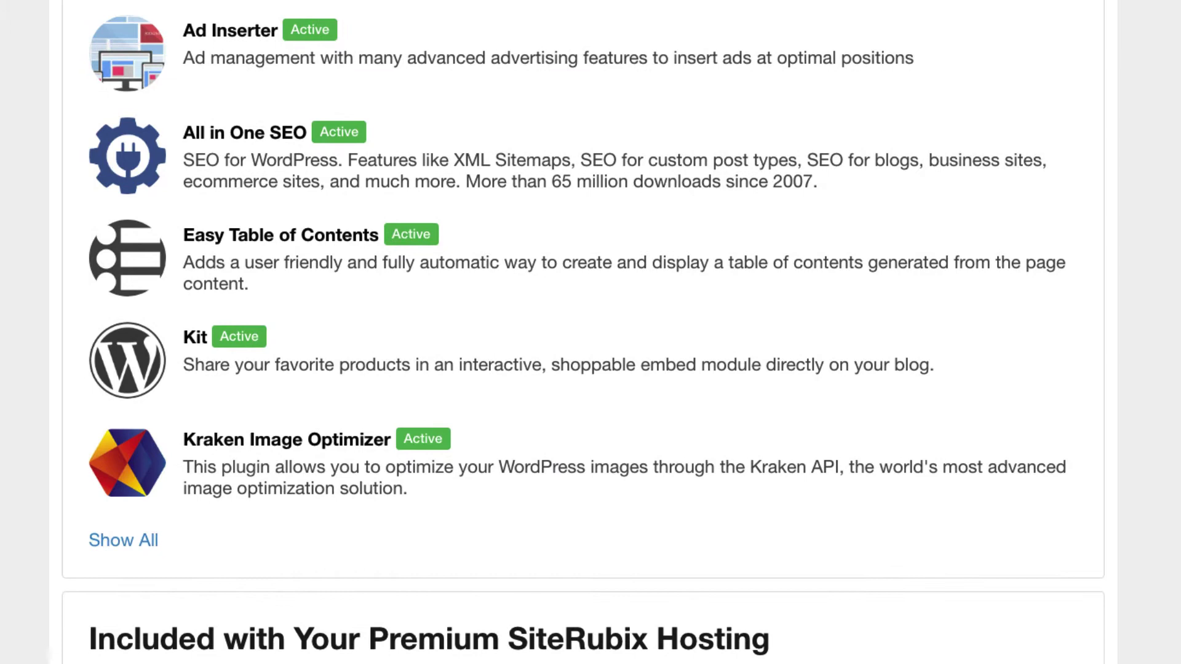
left_click_drag(184, 134, 302, 126)
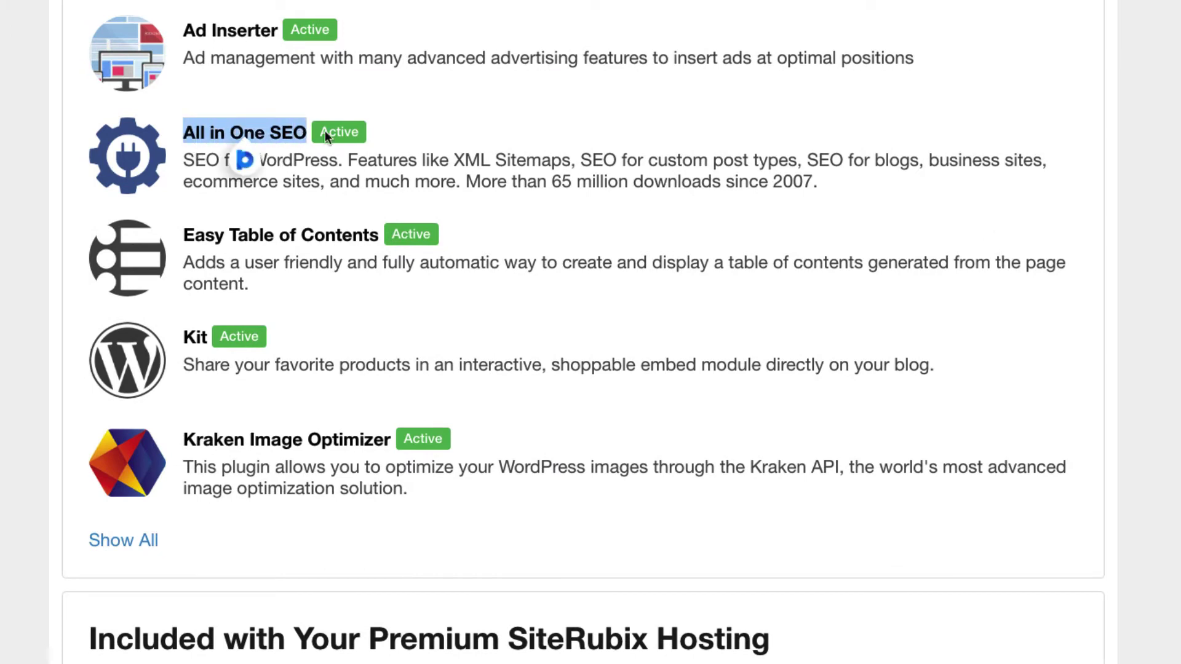
left_click_drag(185, 440, 394, 441)
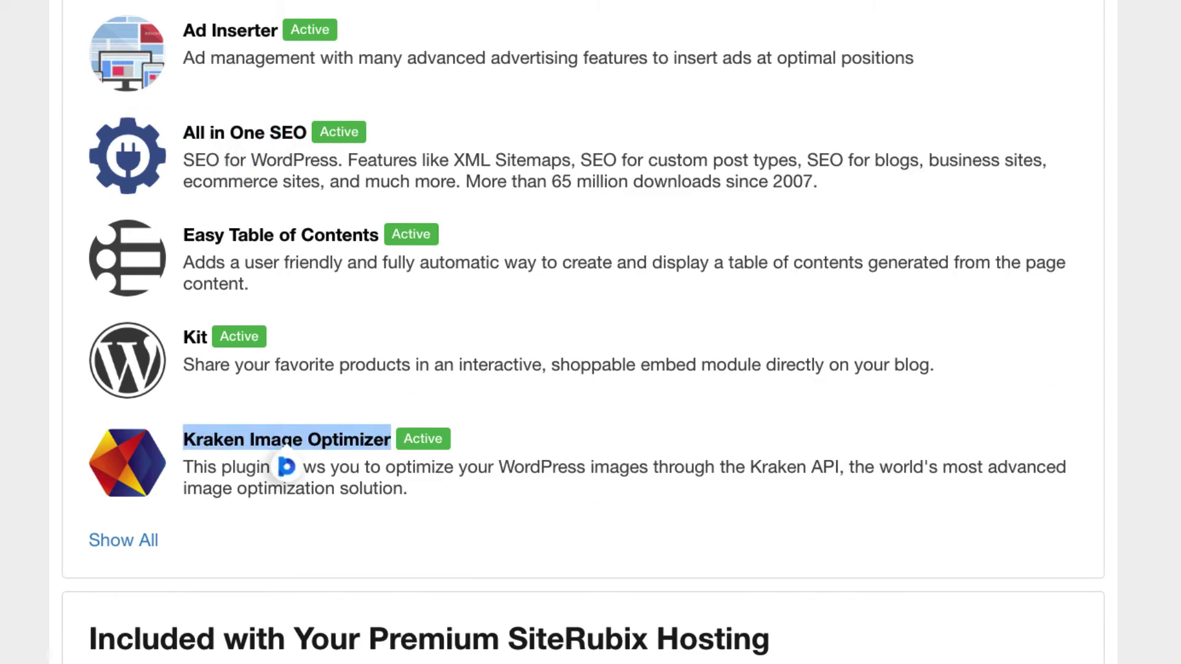
scroll(591, 332, "down", 3)
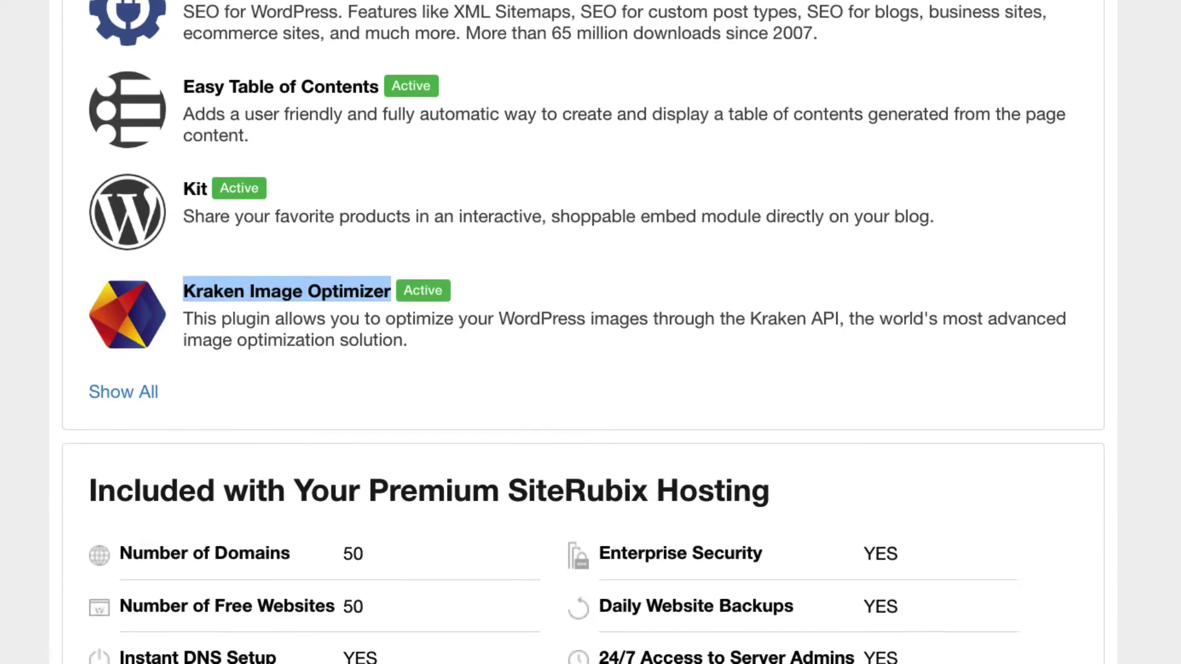
scroll(590, 333, "down", 2)
scroll(591, 332, "down", 5)
scroll(590, 332, "down", 2)
scroll(590, 333, "down", 2)
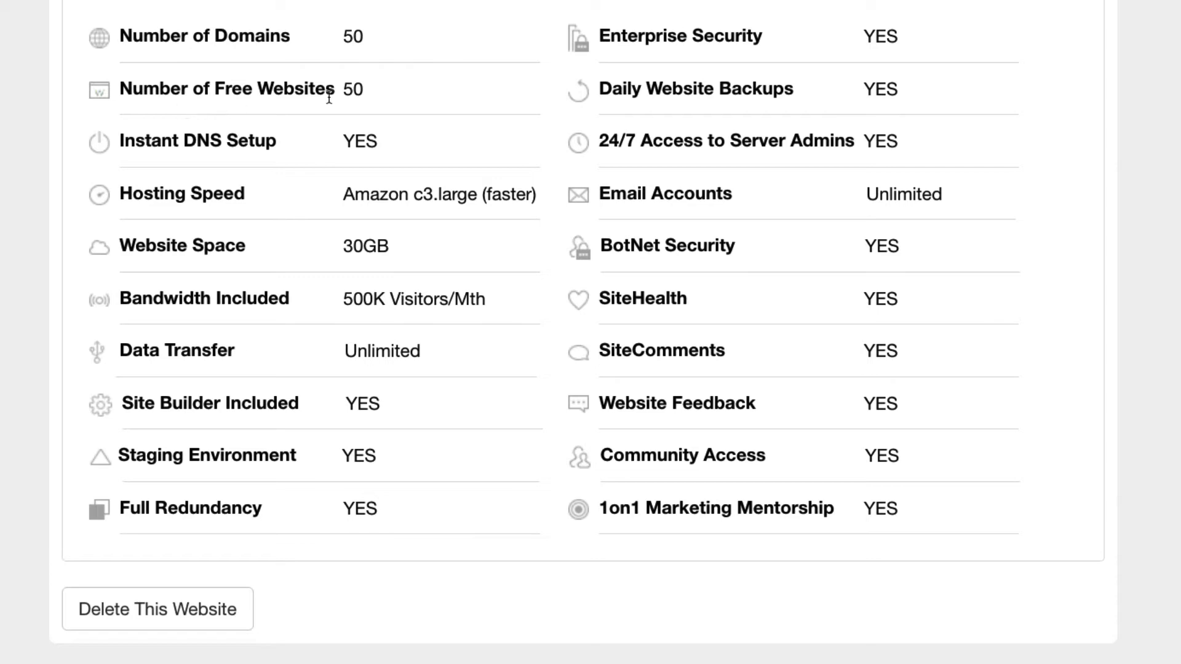
left_click_drag(366, 90, 343, 88)
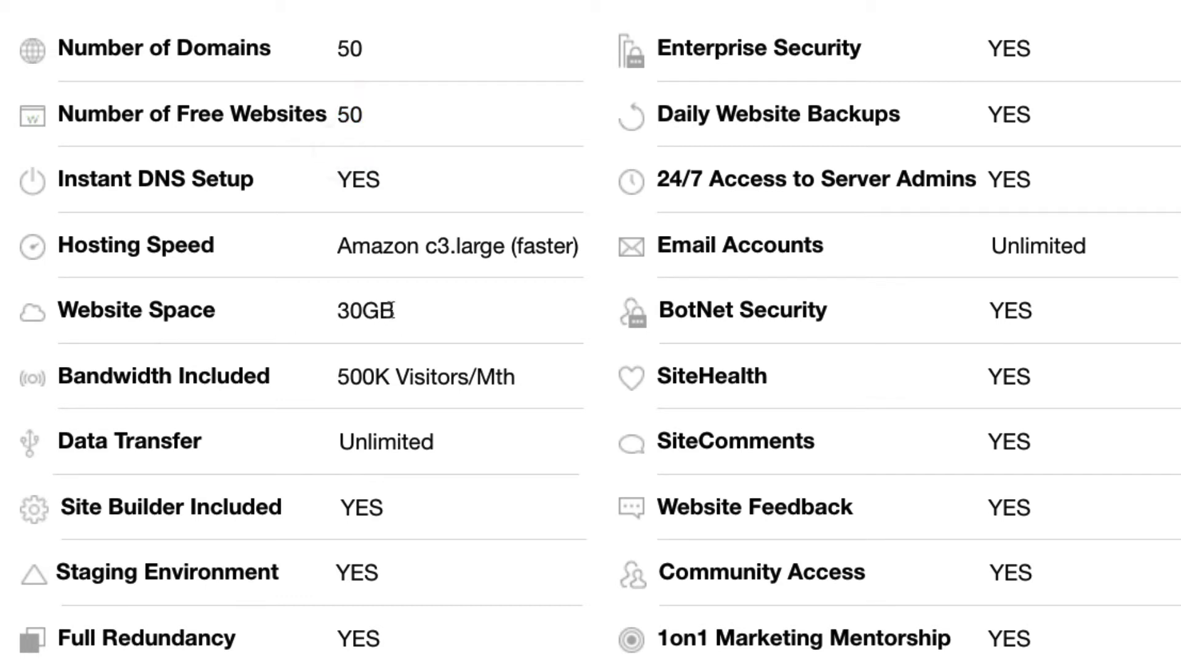
double_click(341, 311)
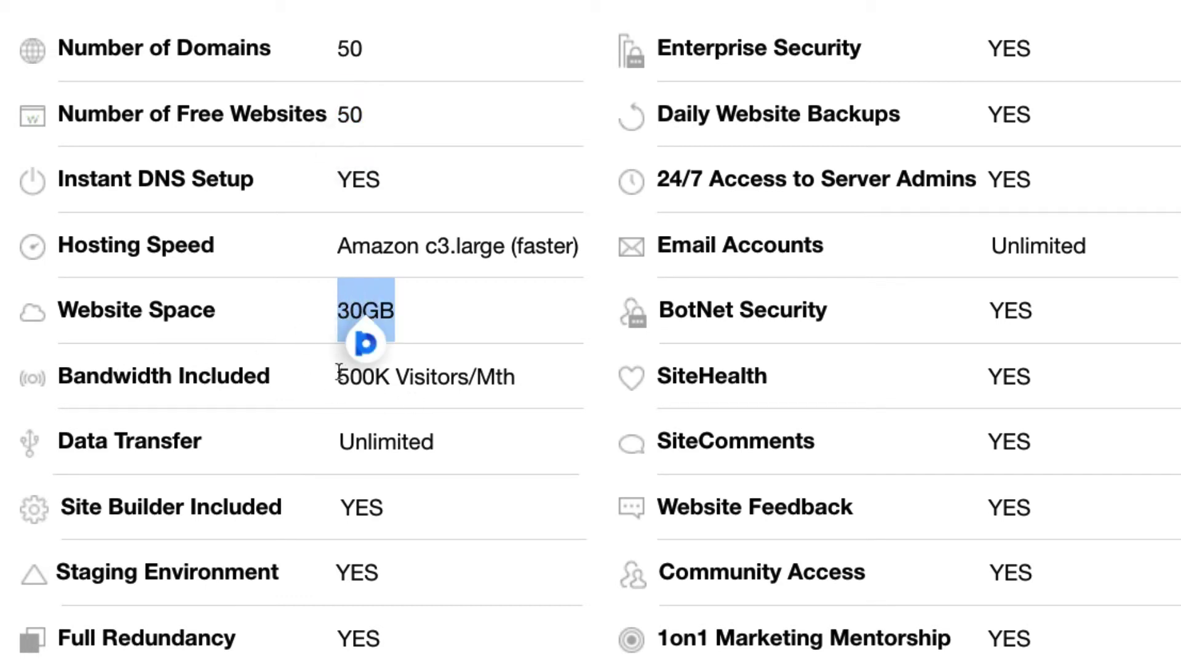
left_click_drag(339, 374, 555, 382)
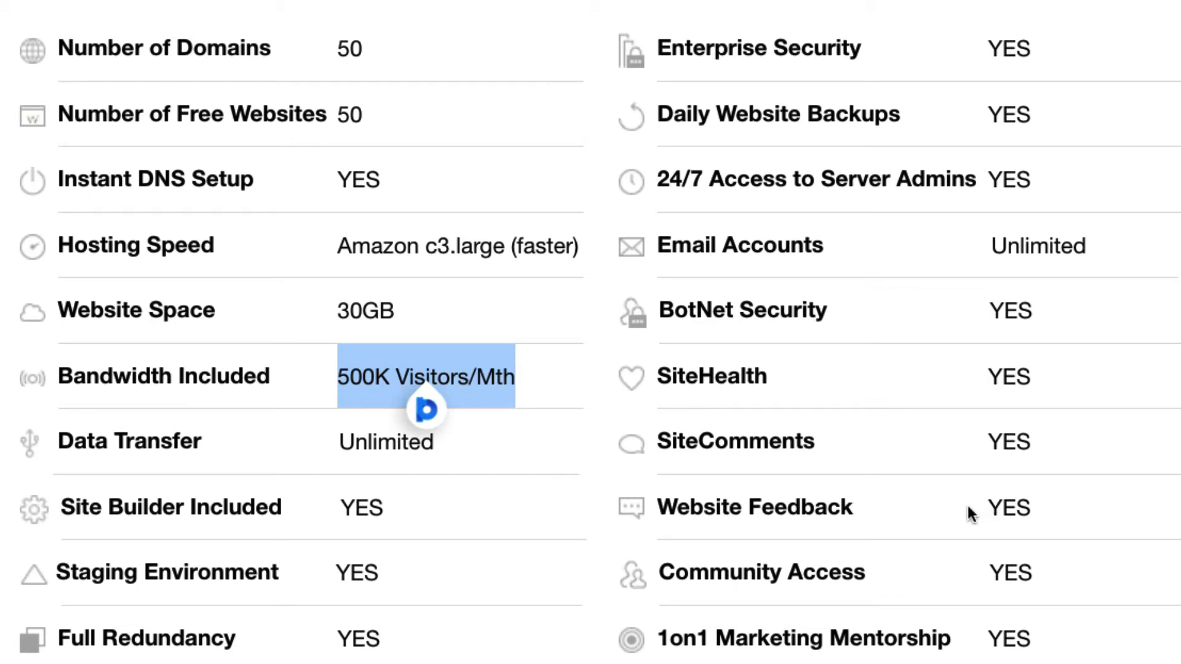
left_click_drag(860, 505, 659, 490)
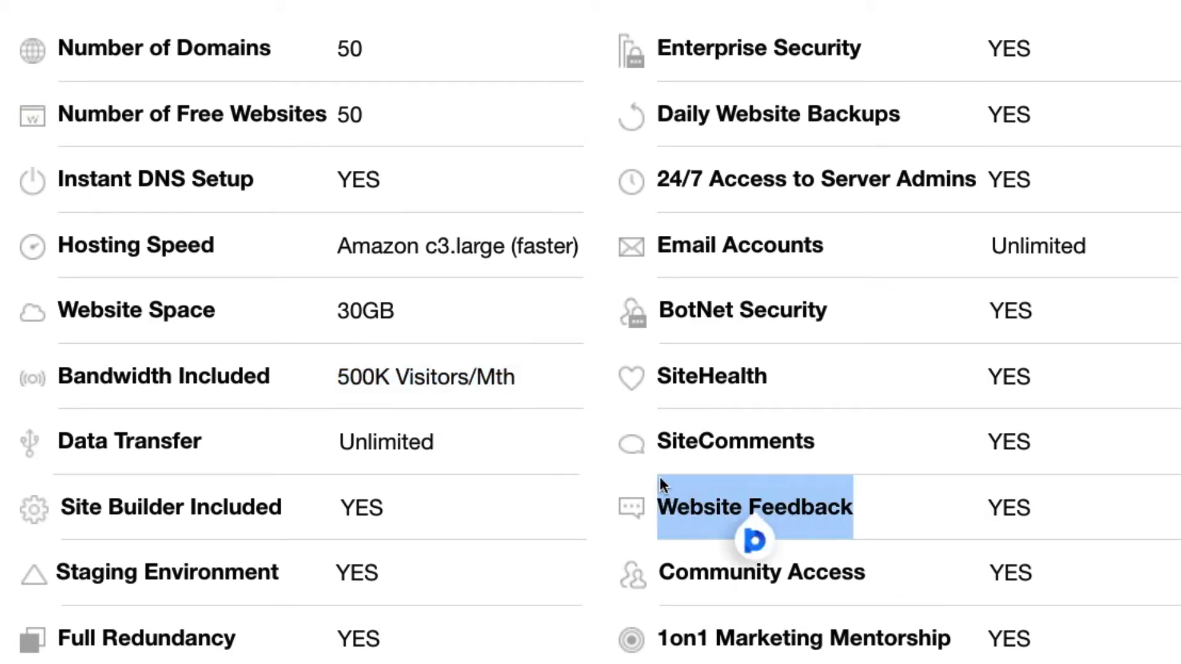
left_click_drag(659, 442, 841, 459)
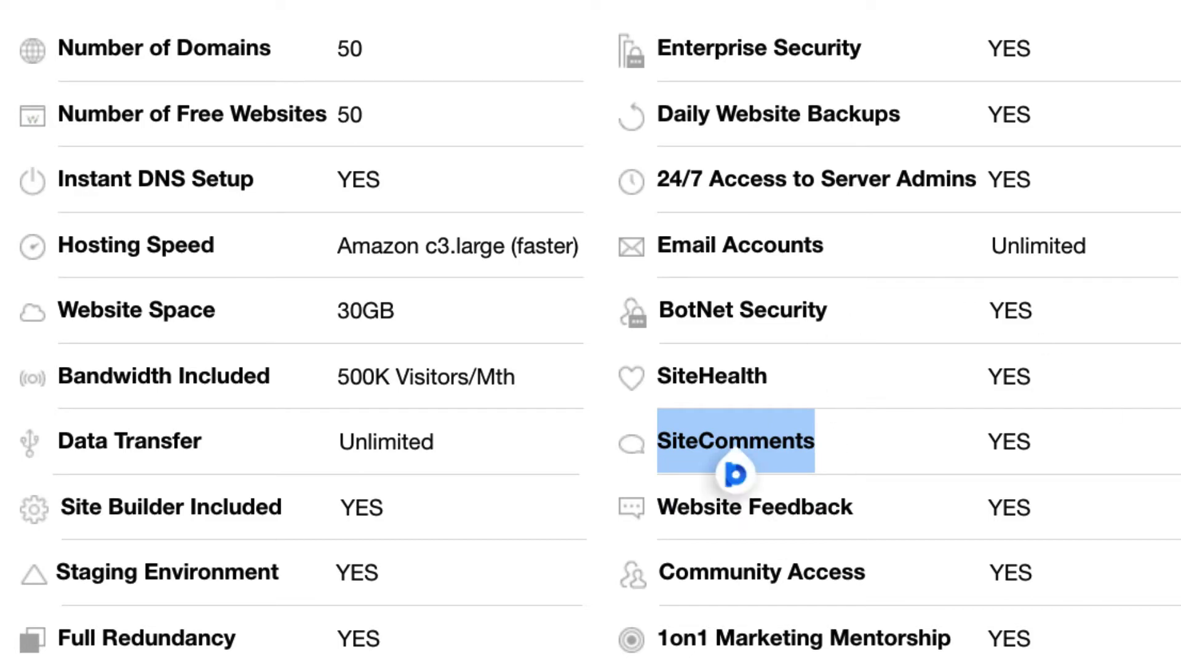
scroll(592, 332, "up", 5)
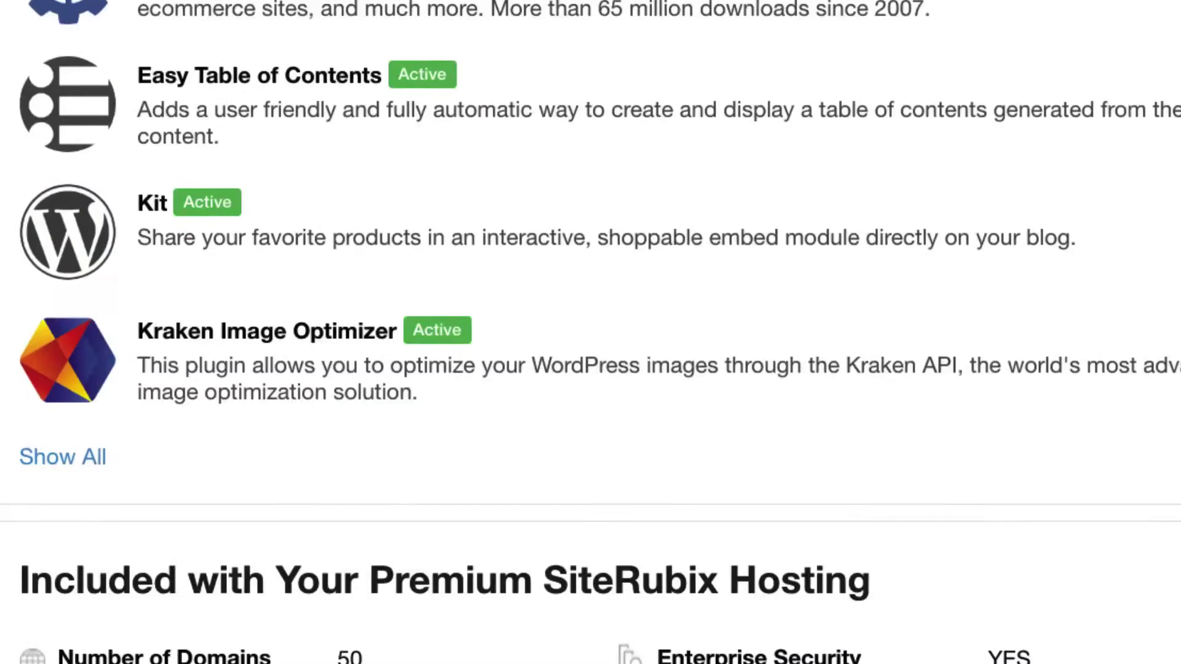
scroll(591, 332, "up", 3)
scroll(590, 332, "up", 3)
scroll(590, 332, "up", 3)
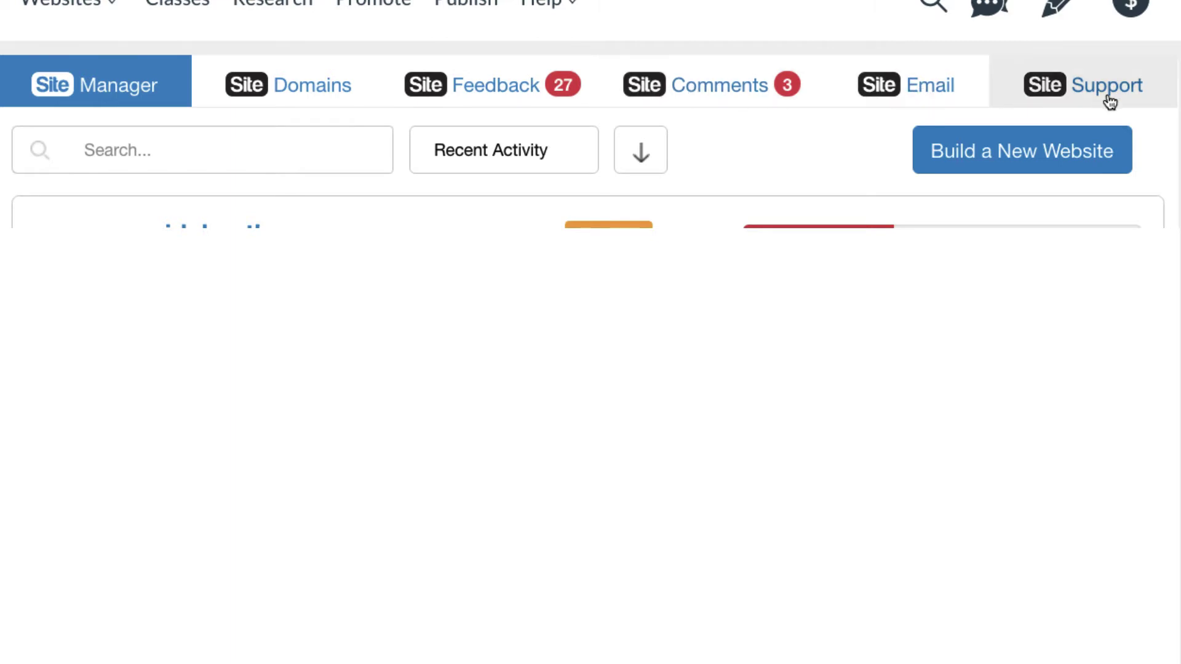
Switch to the Site Domains tab to reach the domain search
left_click(307, 91)
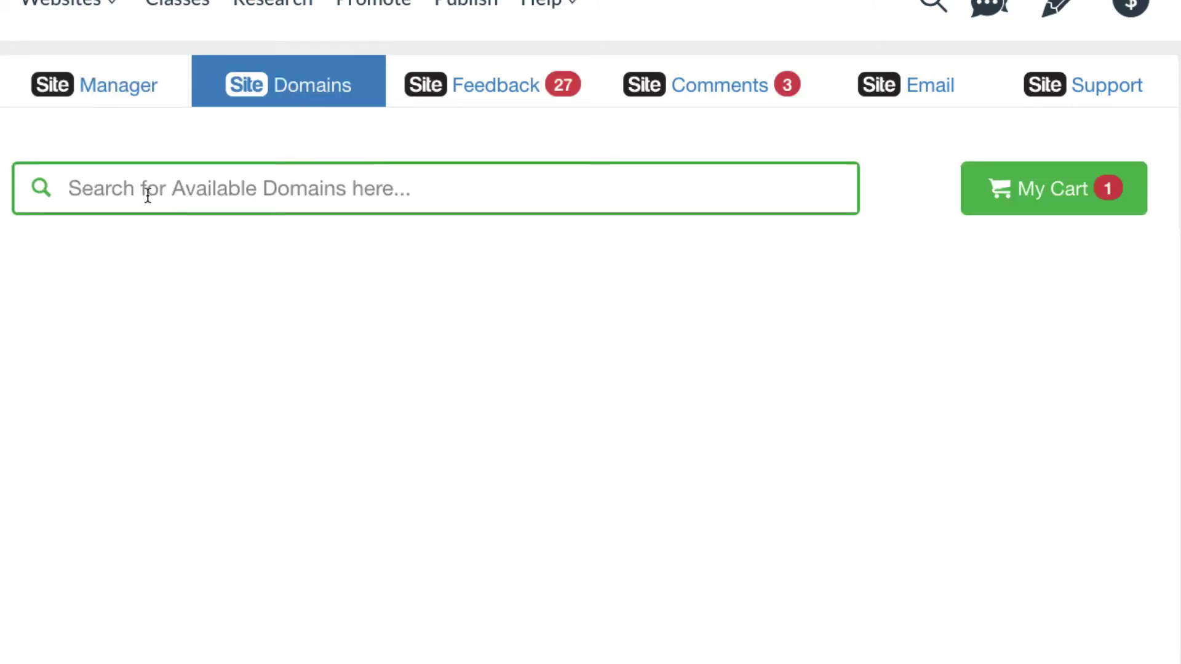
Search 'heyheyhey', see it's taken with $13.99 alternatives like shop-hey.com, then dismiss results
left_click(241, 188)
type("heyheyhey")
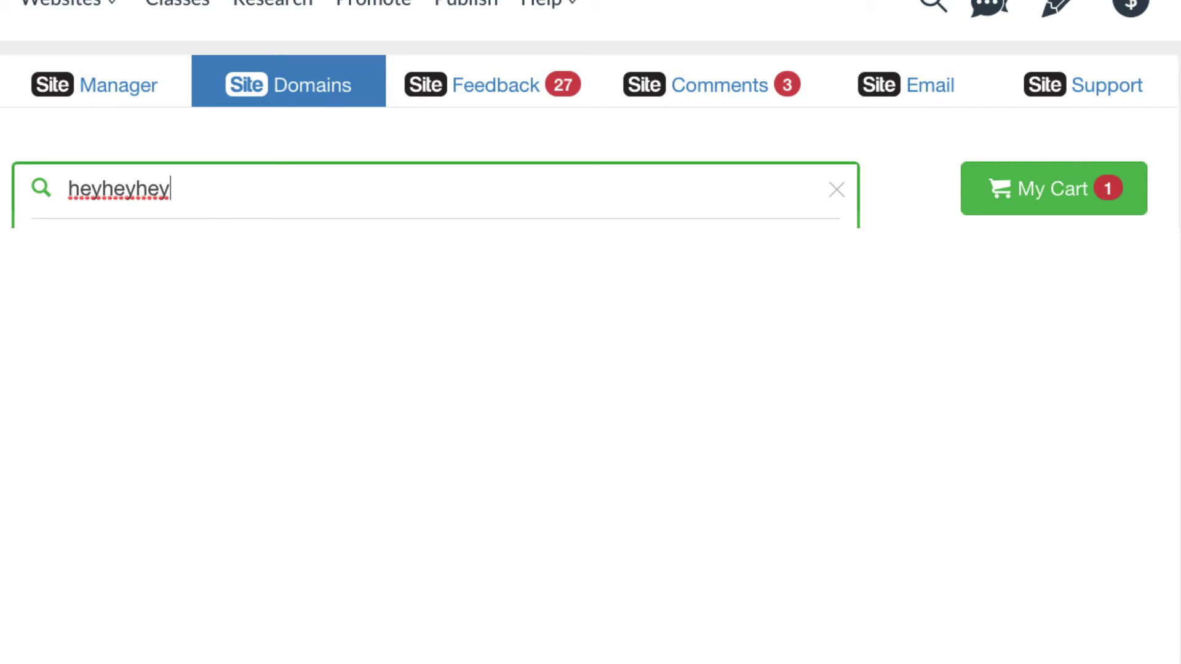
key("Return")
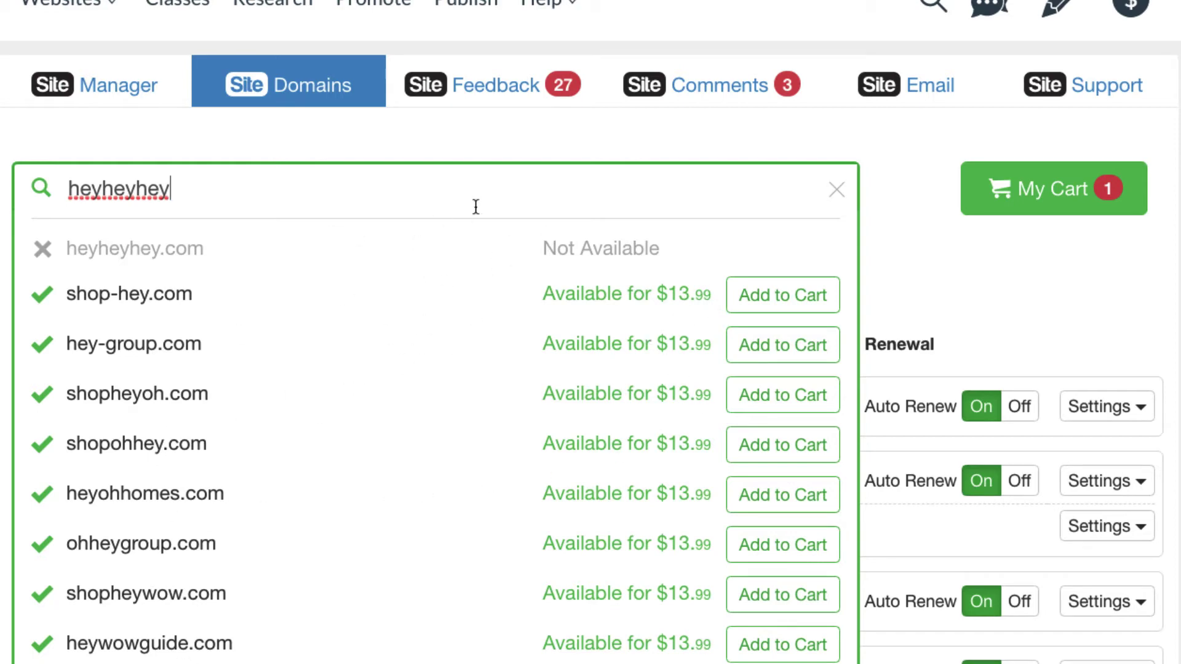
left_click(812, 295)
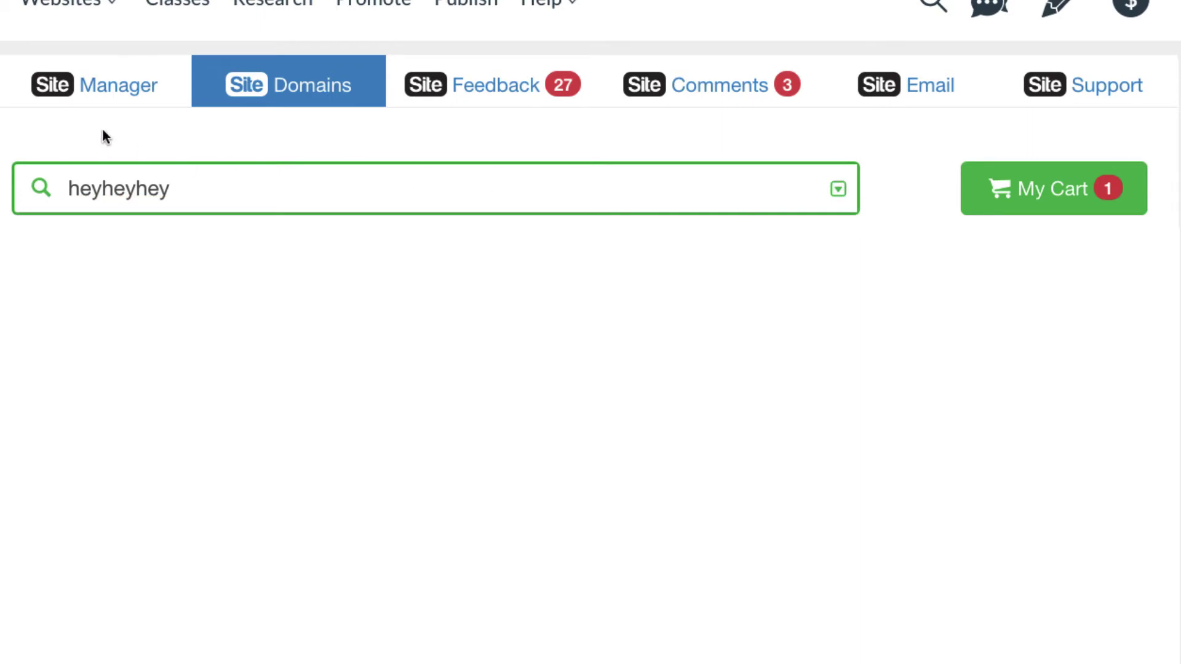
From the websites list, start a new website on a free domain
left_click(116, 97)
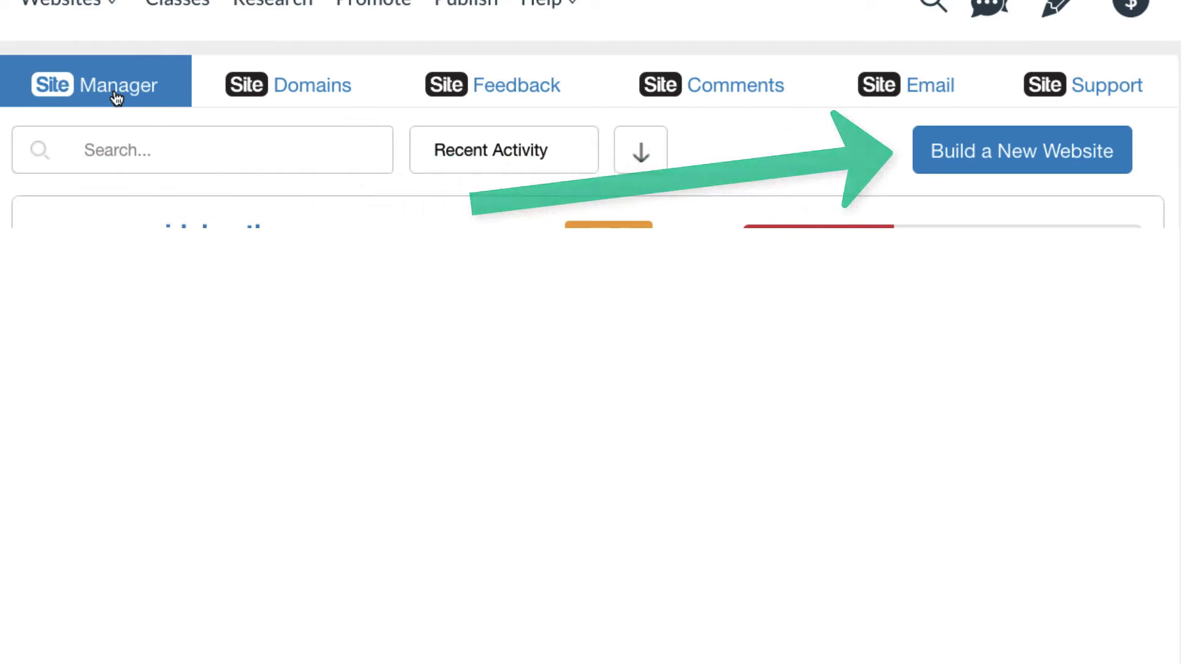
left_click(981, 158)
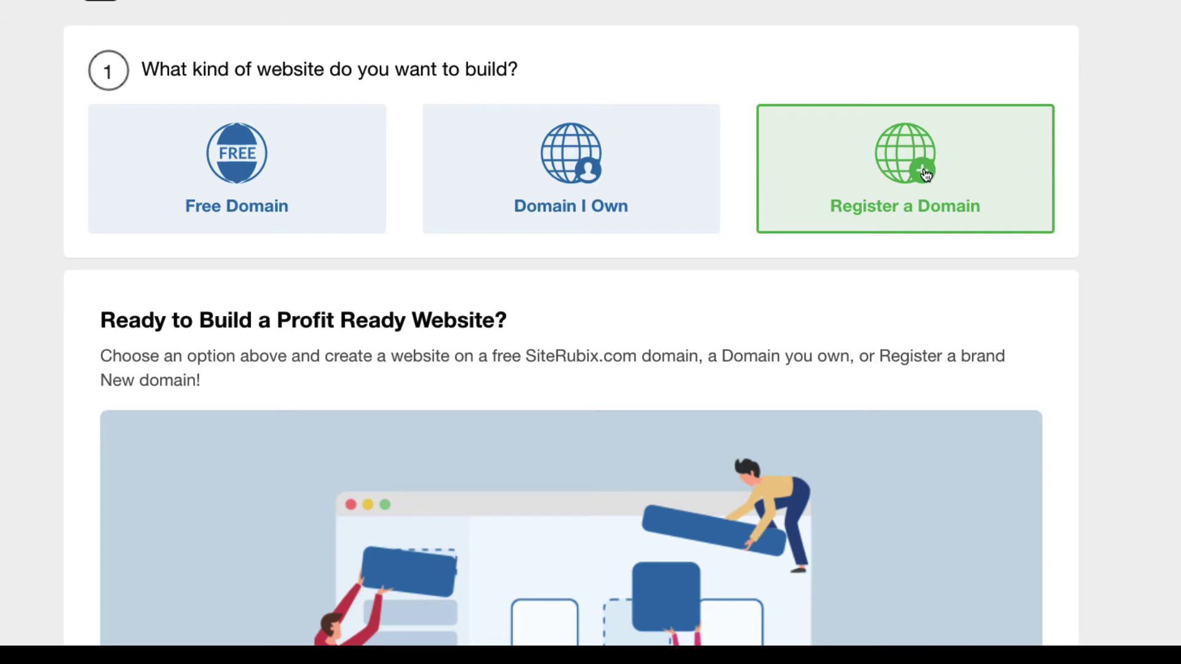
left_click(251, 171)
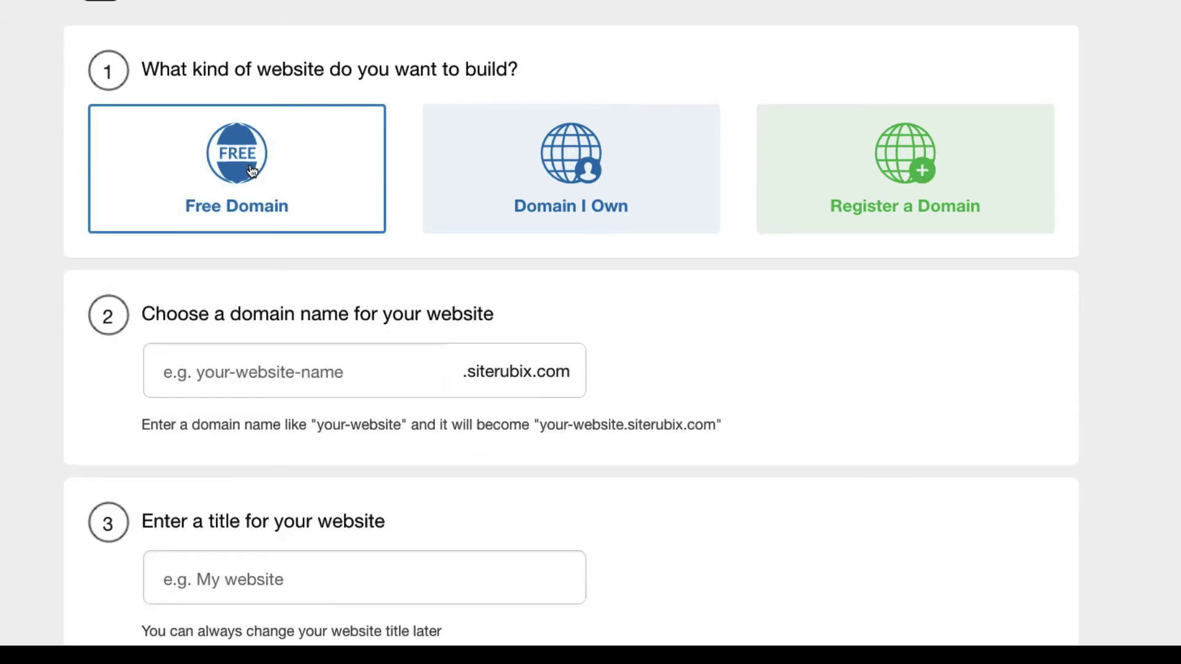
Use subdomain yeah.siterubix.com, title the site Yeah, and choose the CrazyStore theme
left_click(255, 374)
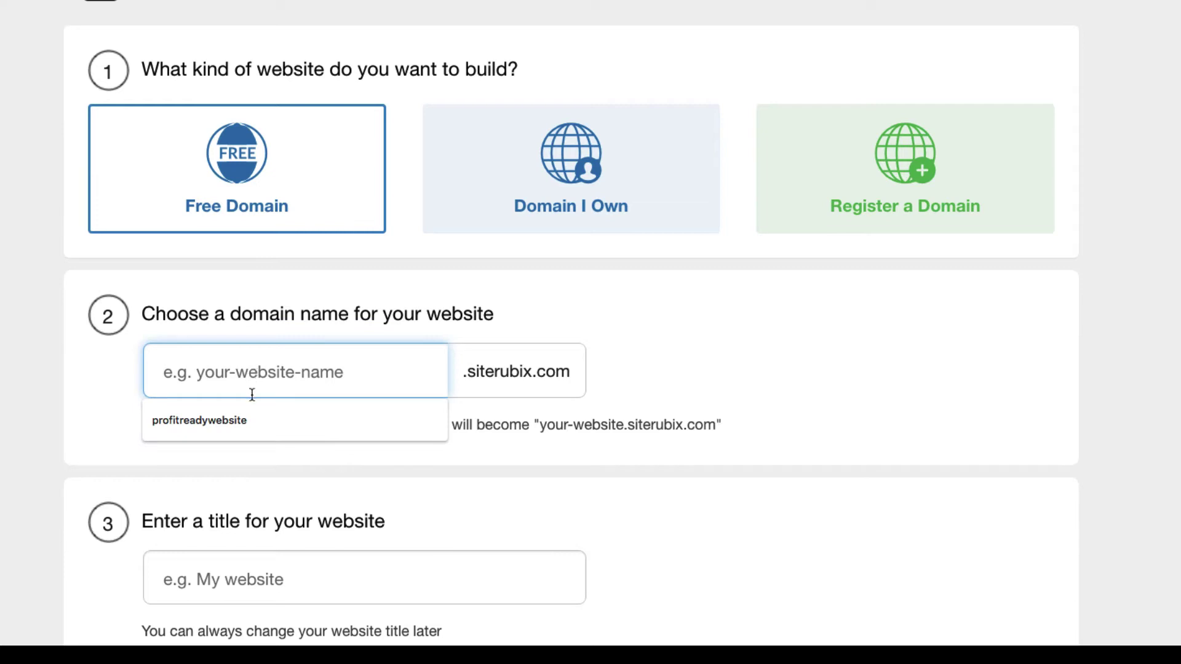
type("yeah")
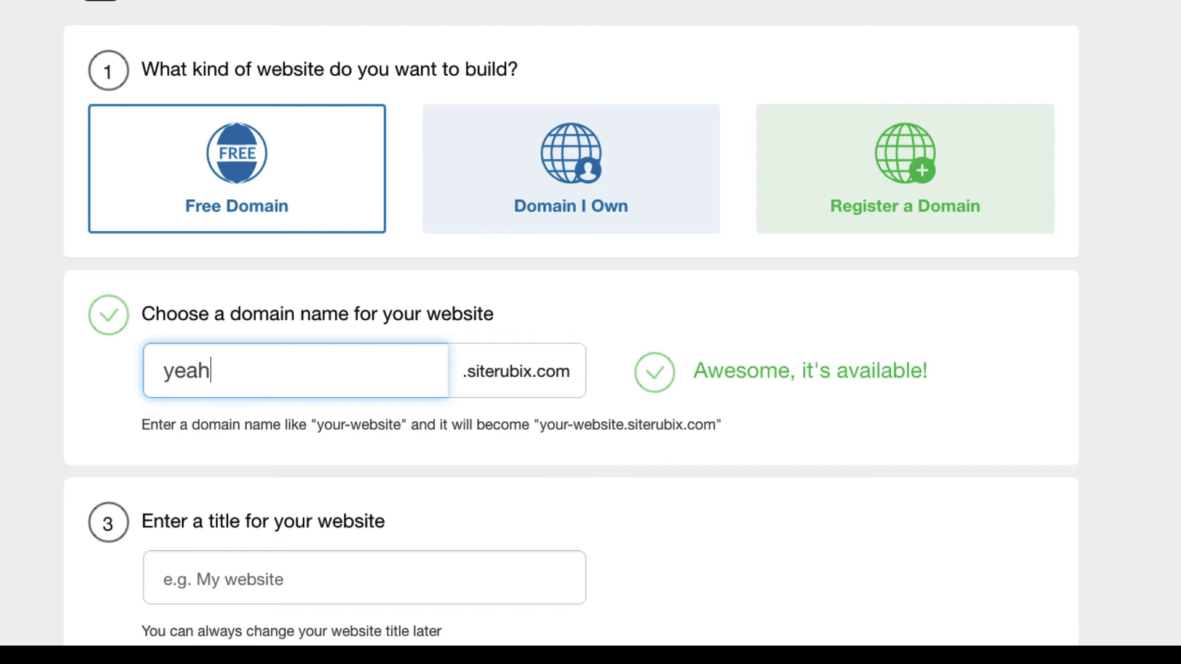
left_click(661, 442)
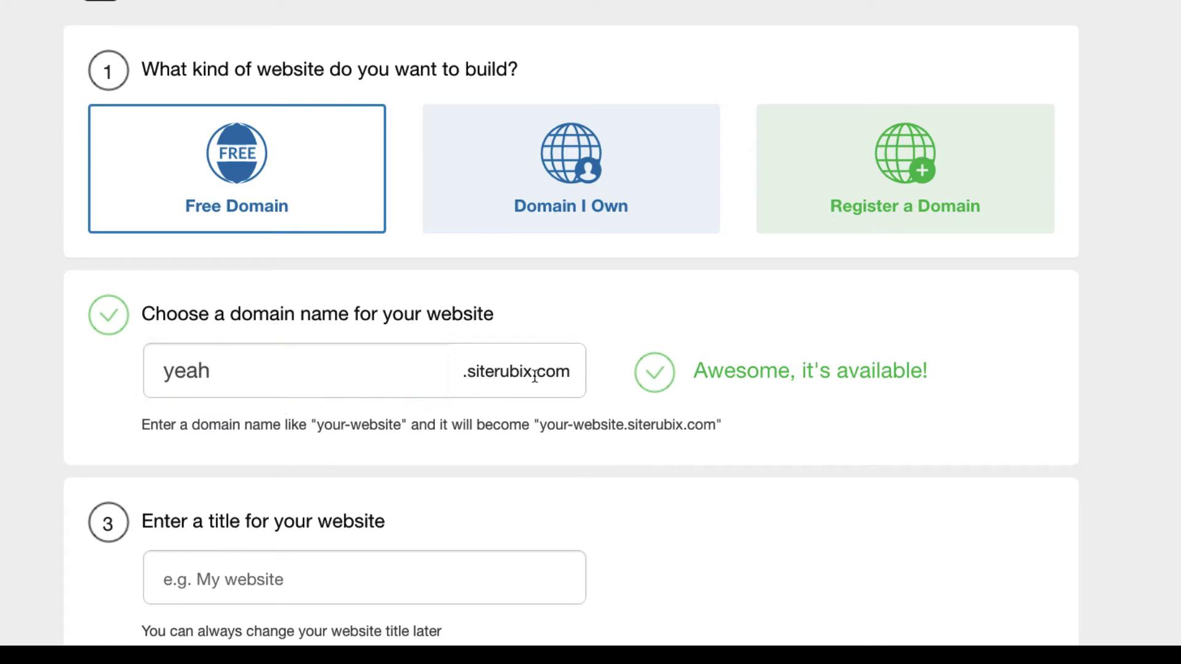
left_click_drag(471, 375, 567, 373)
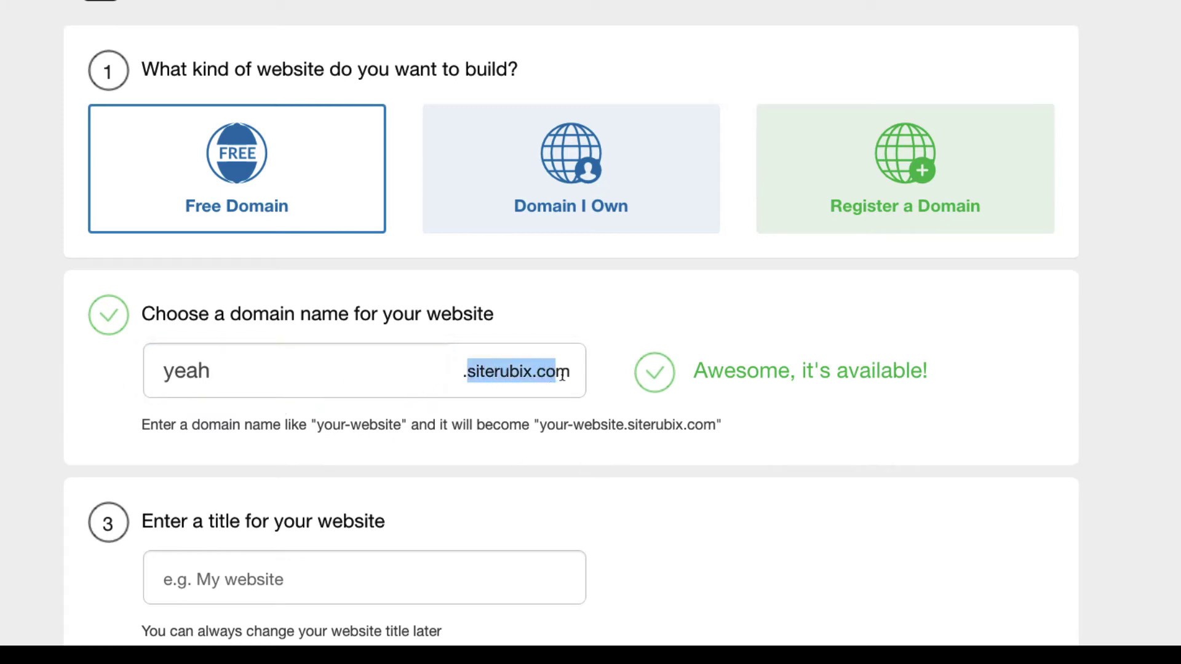
left_click(309, 557)
type("Yeah")
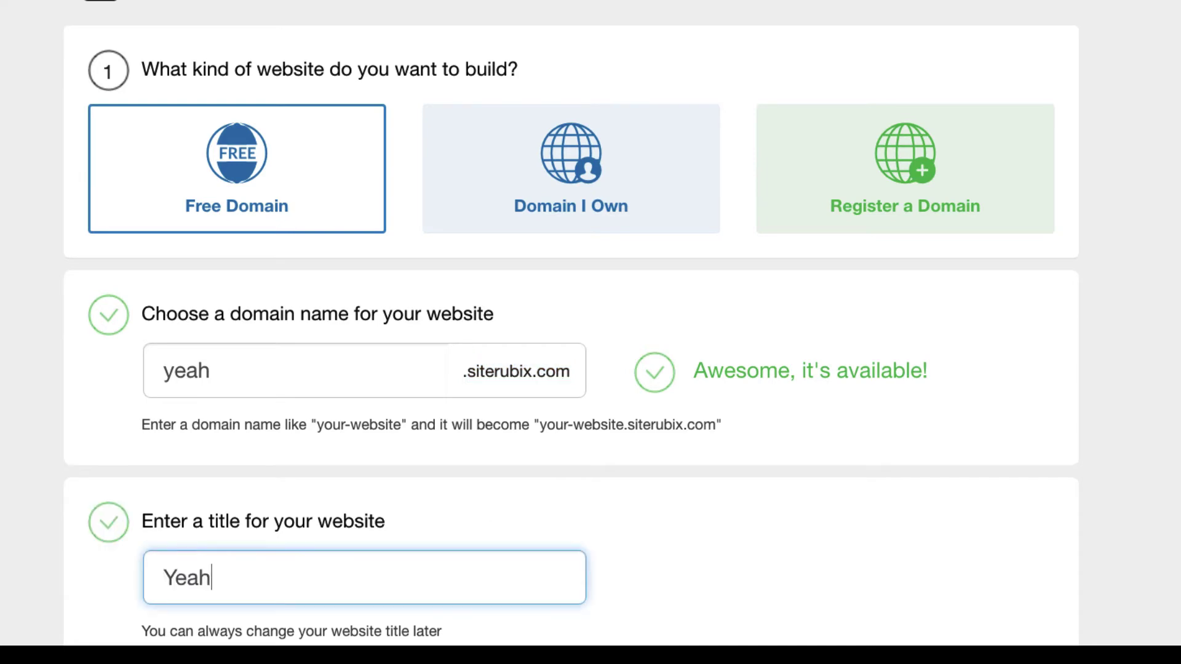
scroll(592, 370, "down", 2)
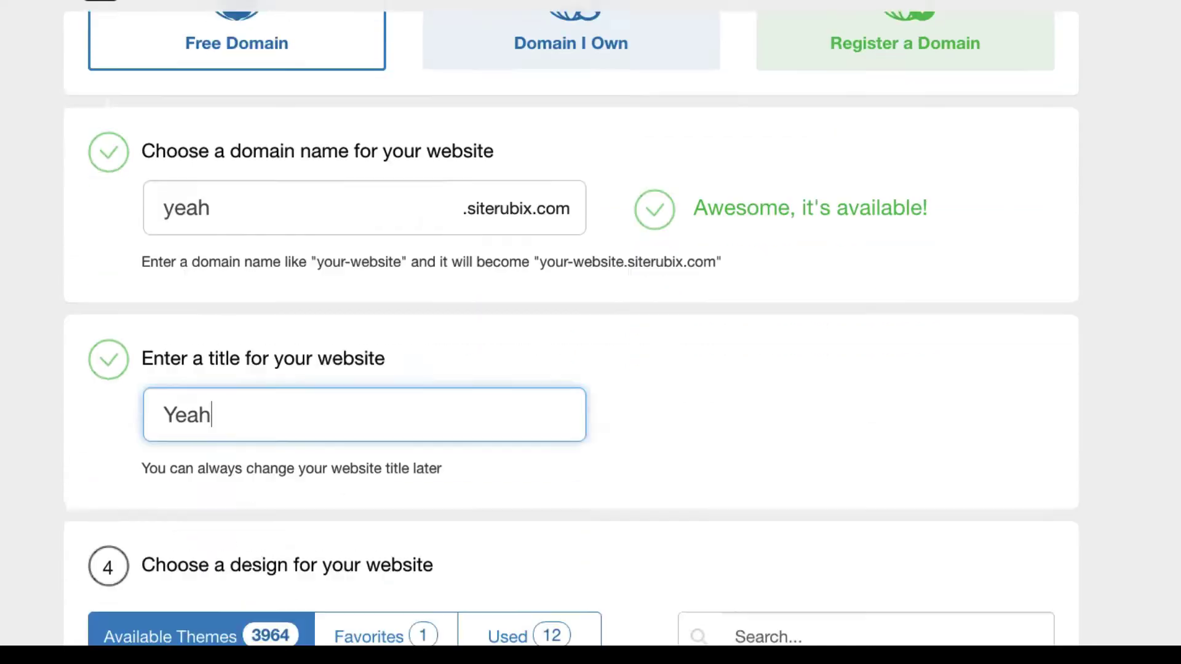
scroll(591, 370, "down", 4)
scroll(590, 369, "down", 2)
scroll(591, 370, "down", 1)
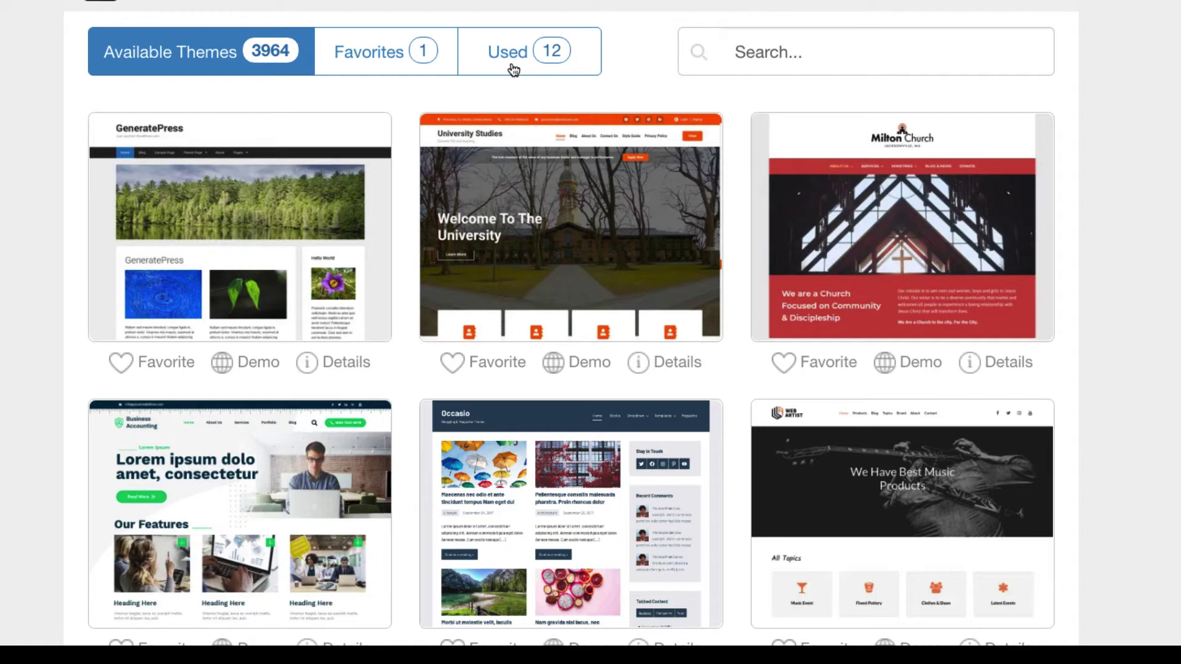
scroll(591, 369, "down", 2)
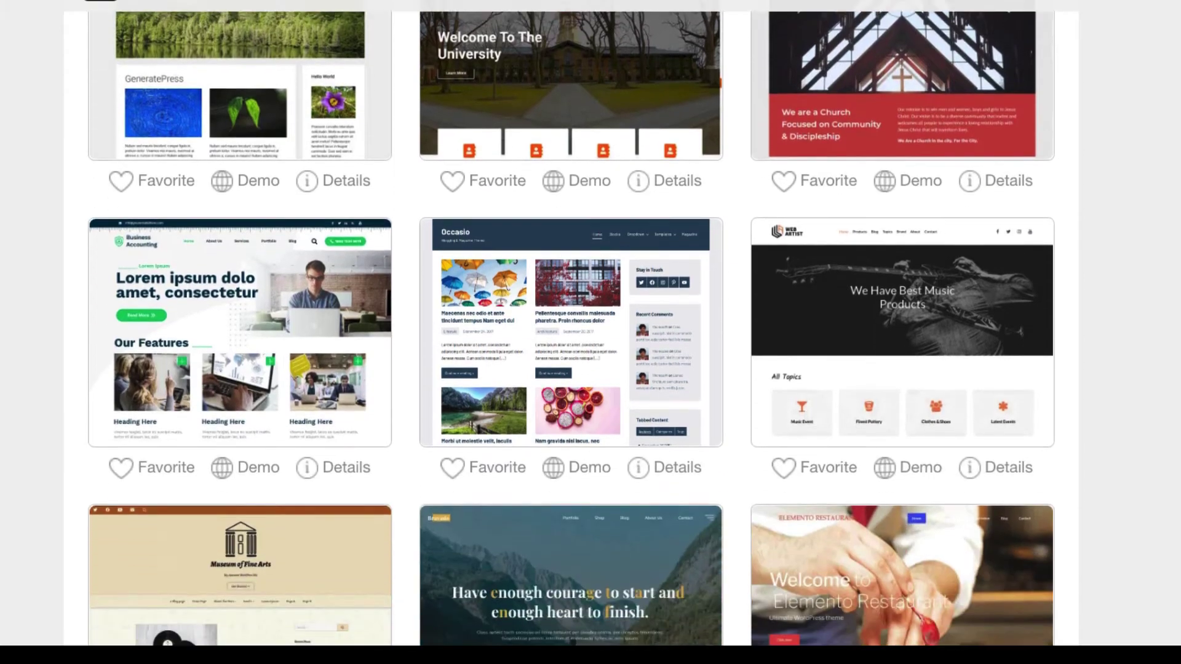
scroll(591, 370, "down", 1)
scroll(592, 369, "down", 2)
scroll(590, 369, "down", 1)
scroll(591, 370, "down", 2)
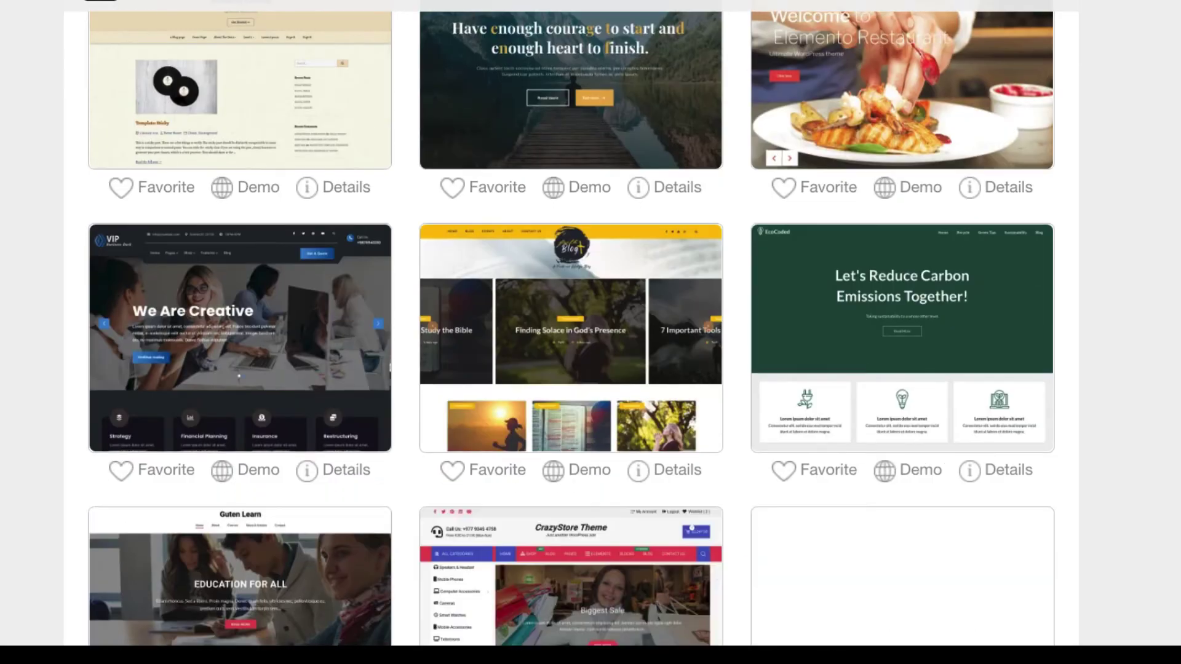
scroll(591, 369, "down", 2)
scroll(590, 370, "down", 2)
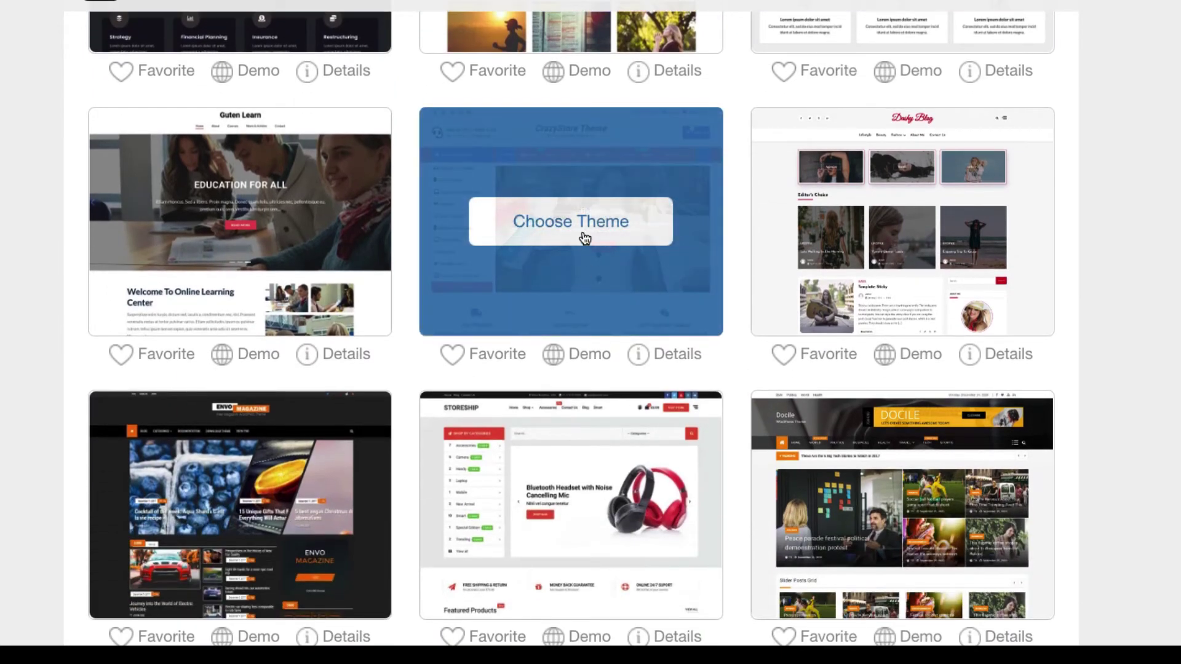
left_click(584, 239)
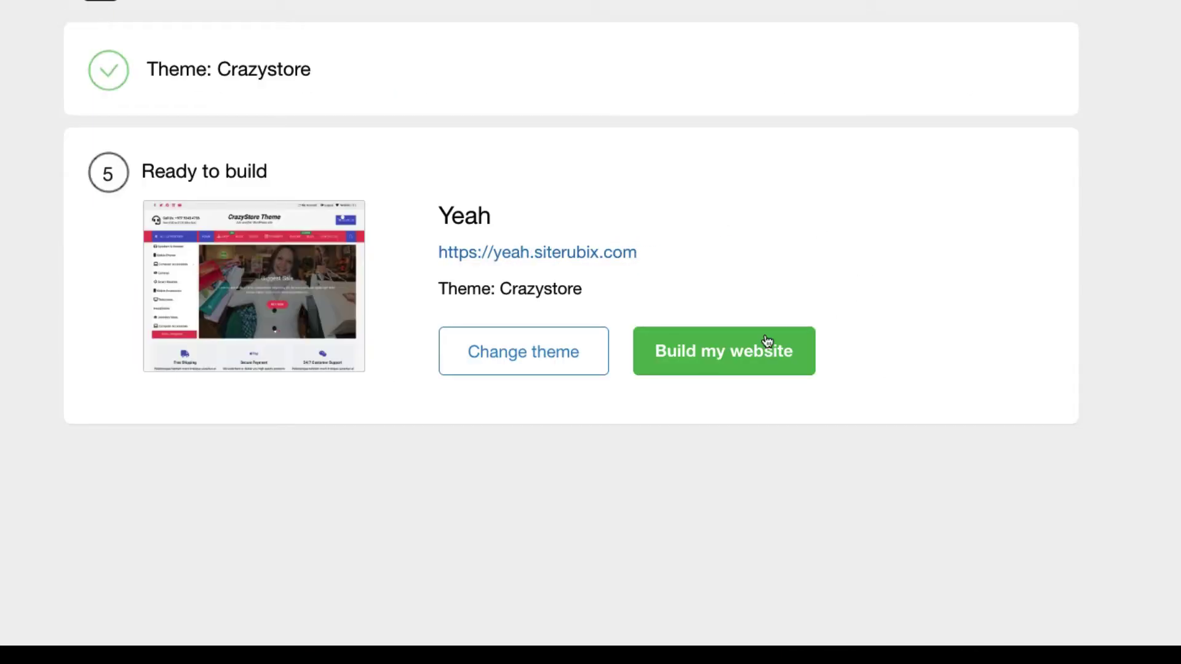
Build the Yeah website and enter its WordPress dashboard once installation finishes
left_click(729, 355)
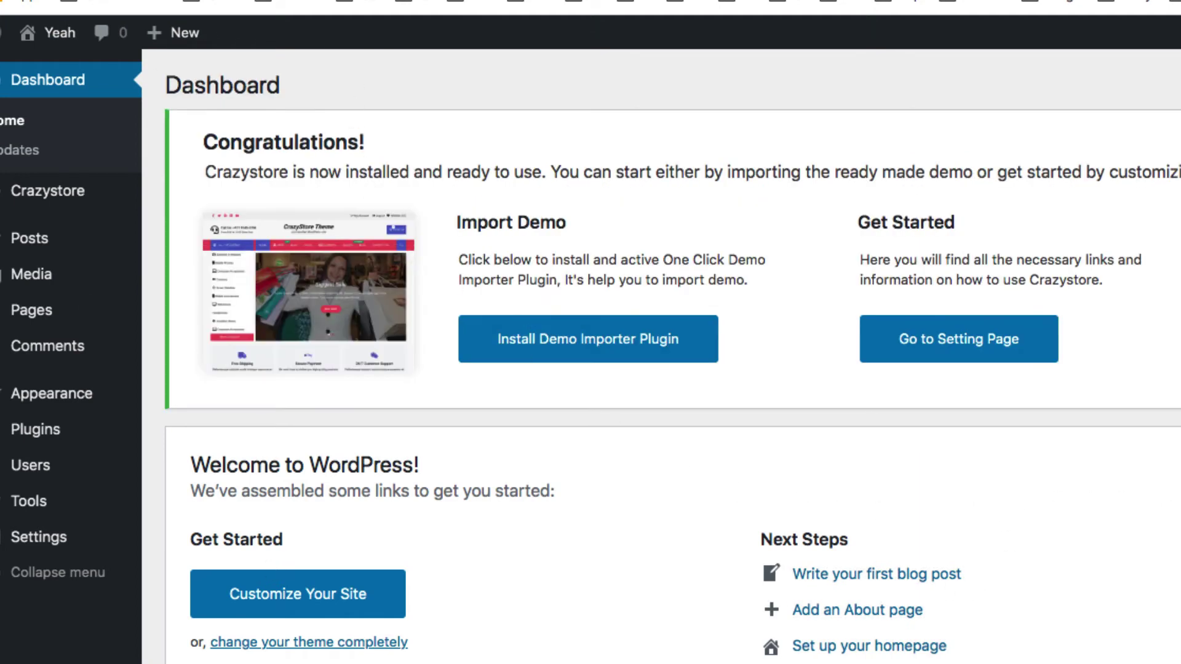
mouse_move(54, 32)
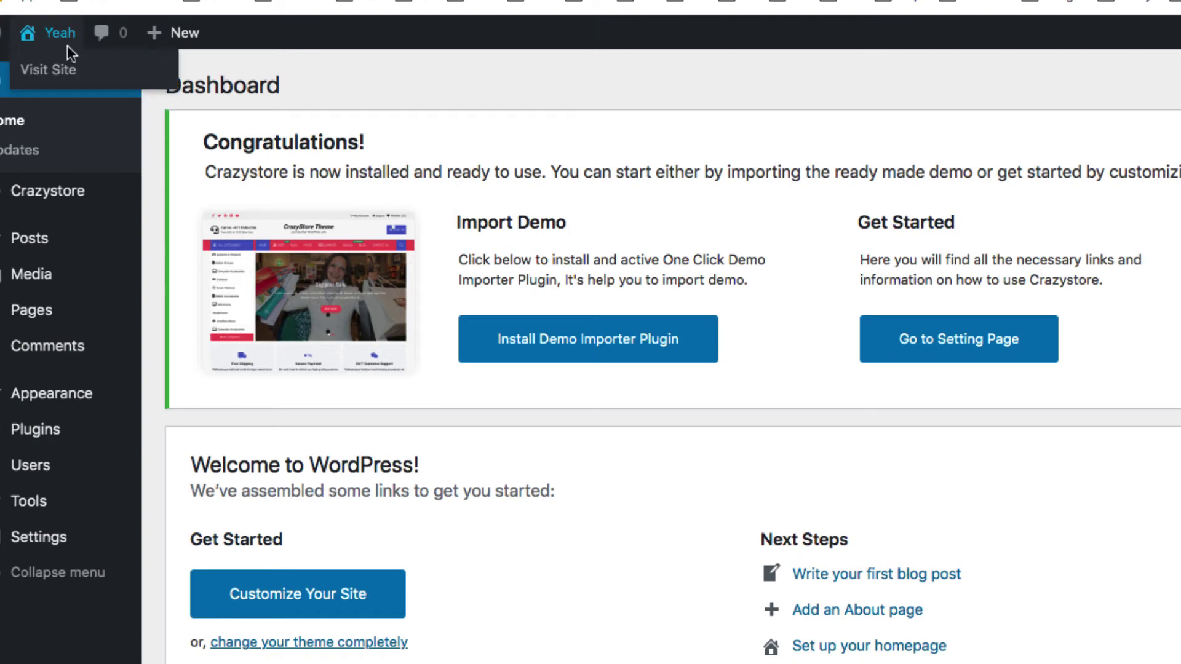
left_click(63, 69)
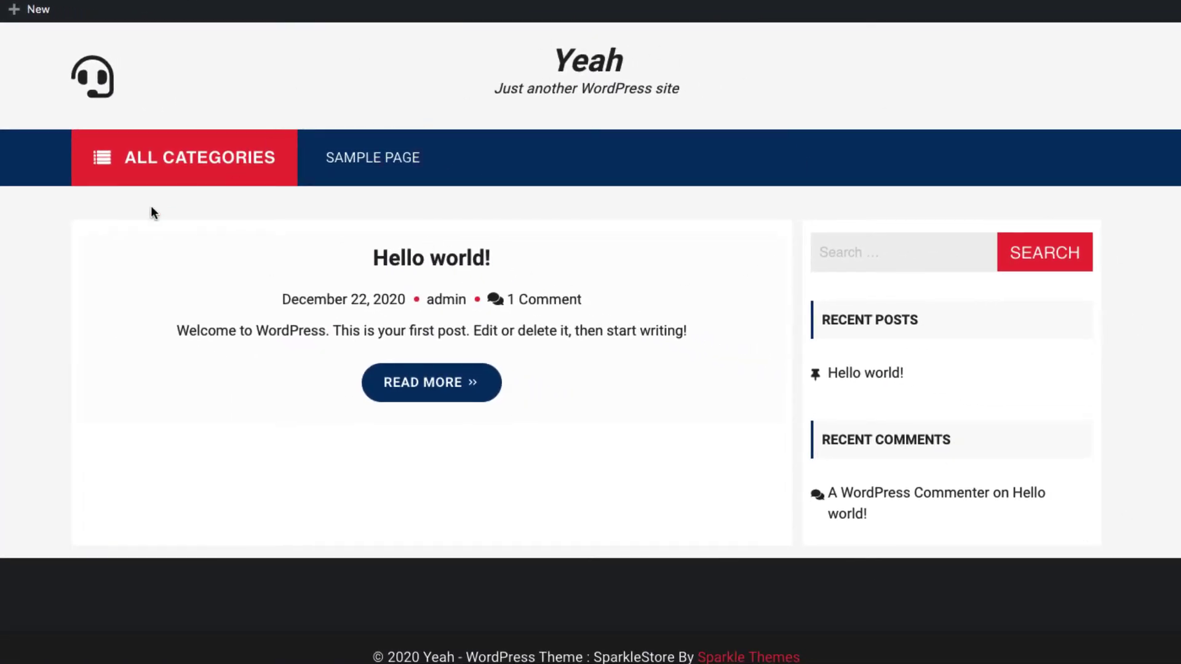
left_click(375, 169)
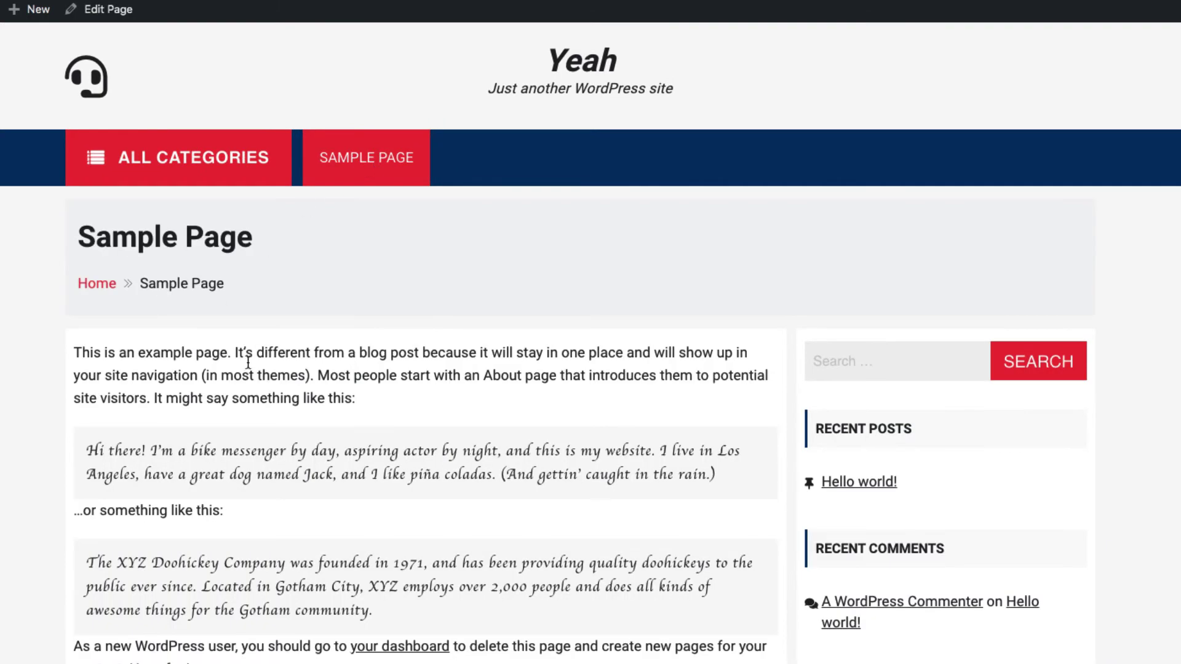
left_click(140, 154)
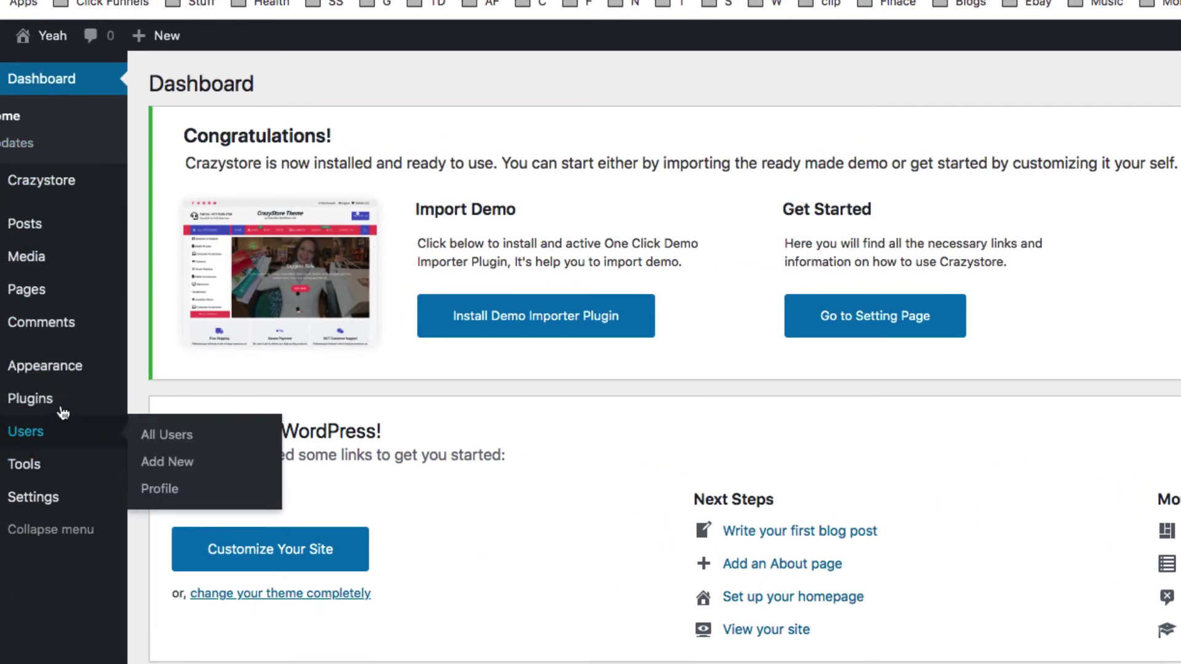
Review the Plugins page listing the site's installed plugins
mouse_move(31, 399)
left_click(48, 404)
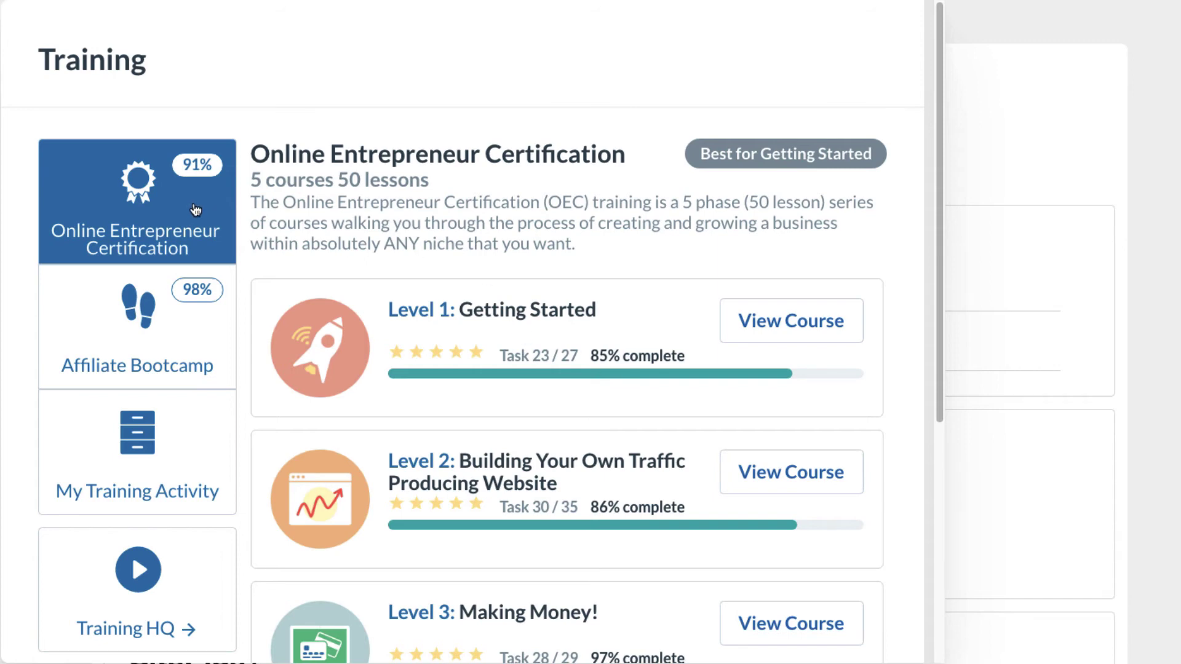
left_click_drag(939, 135, 916, 303)
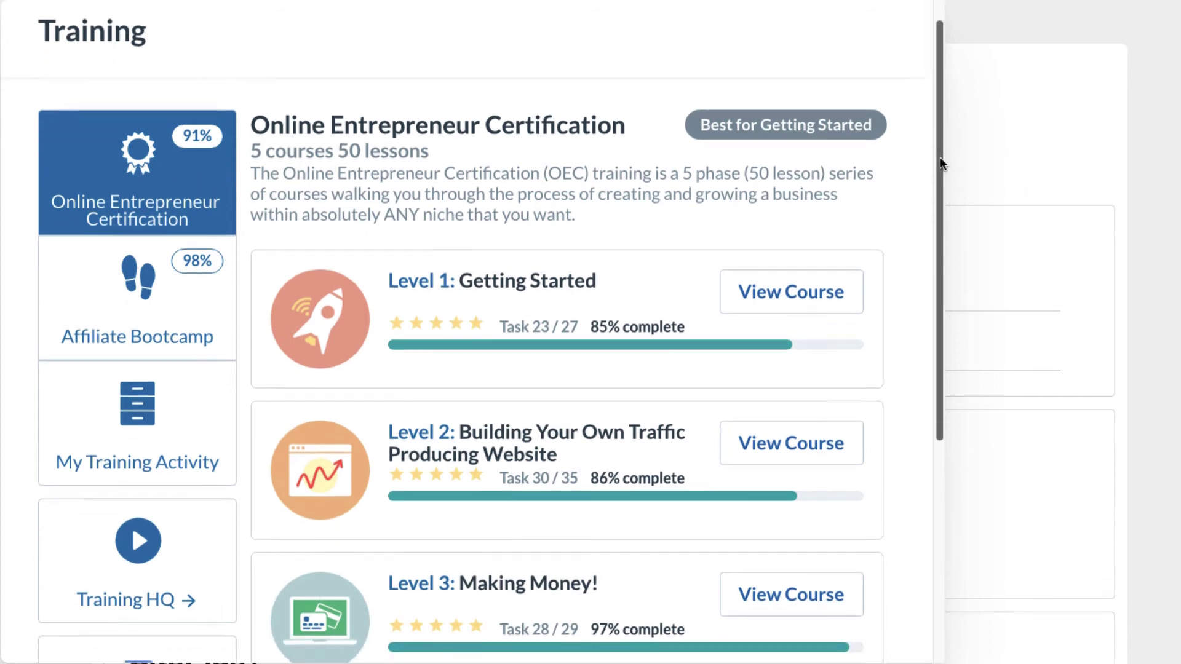
scroll(925, 464, "down", 2)
scroll(924, 457, "up", 5)
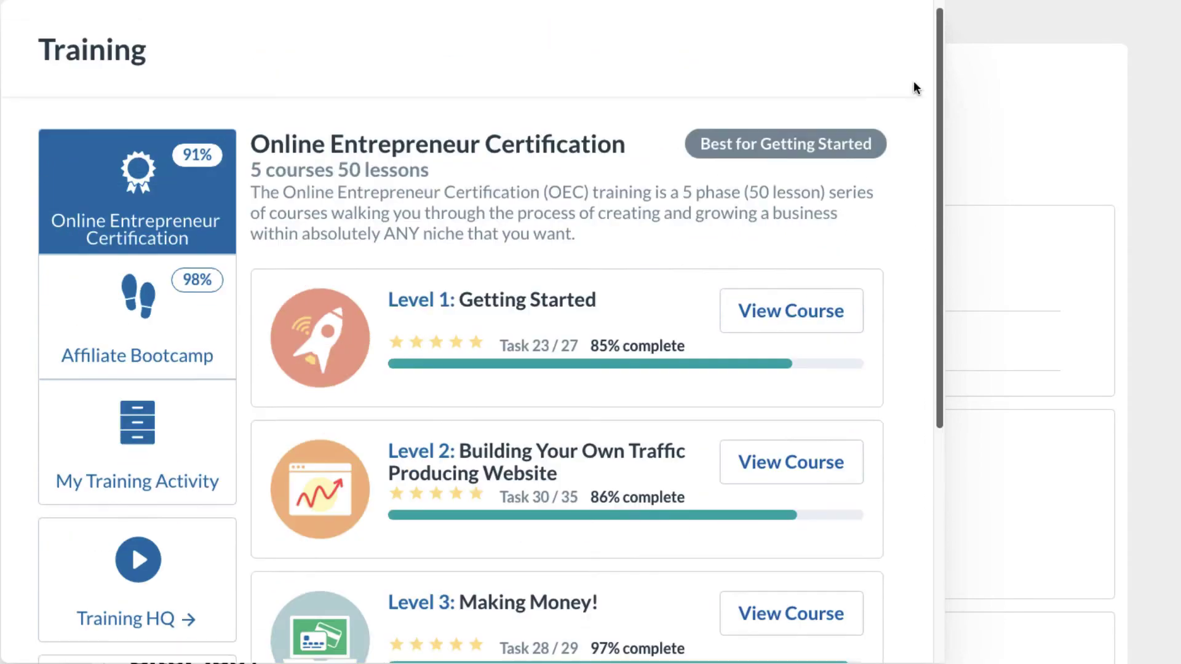
scroll(917, 358, "down", 5)
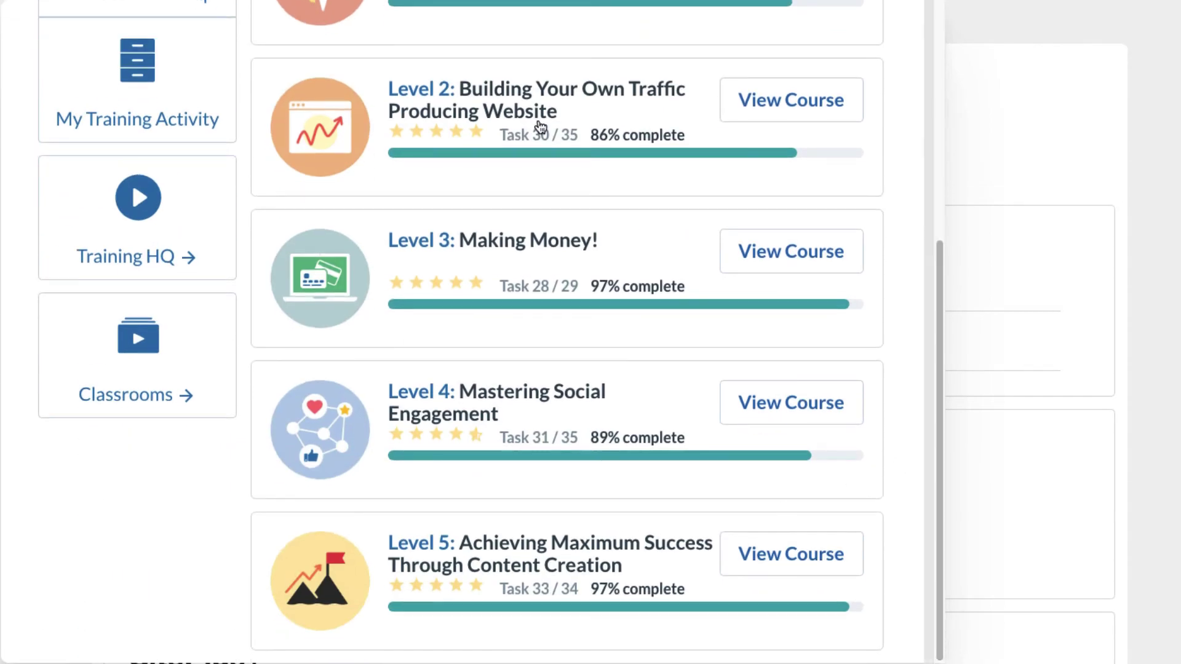
scroll(927, 264, "up", 3)
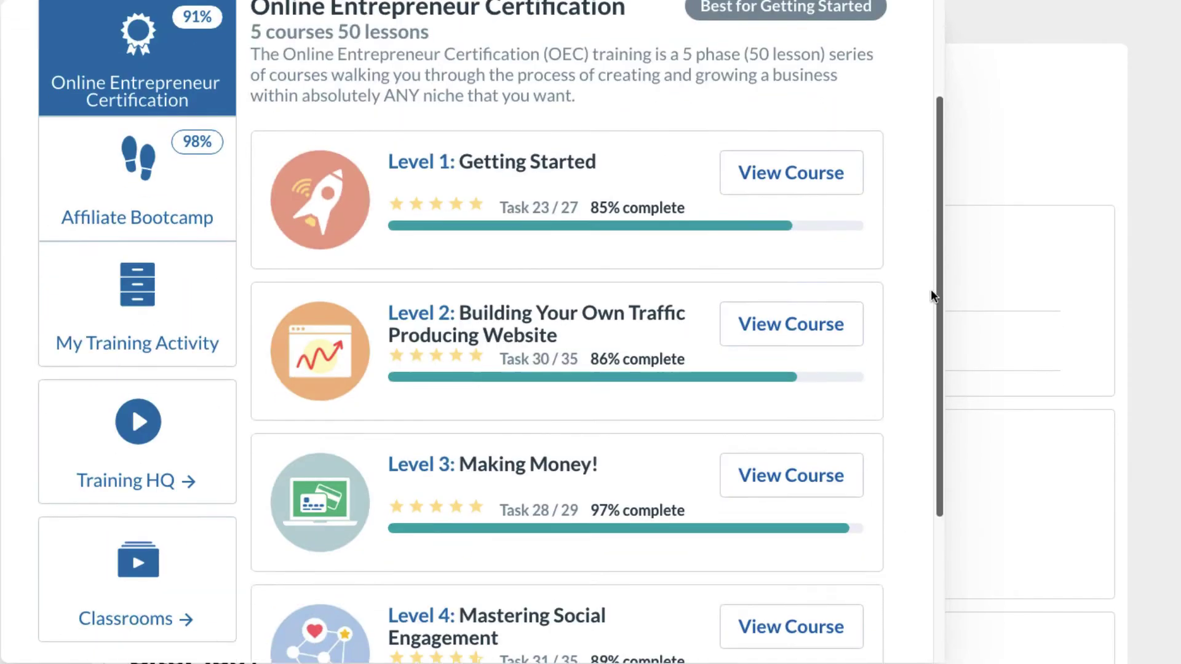
scroll(923, 381, "down", 2)
scroll(924, 381, "down", 2)
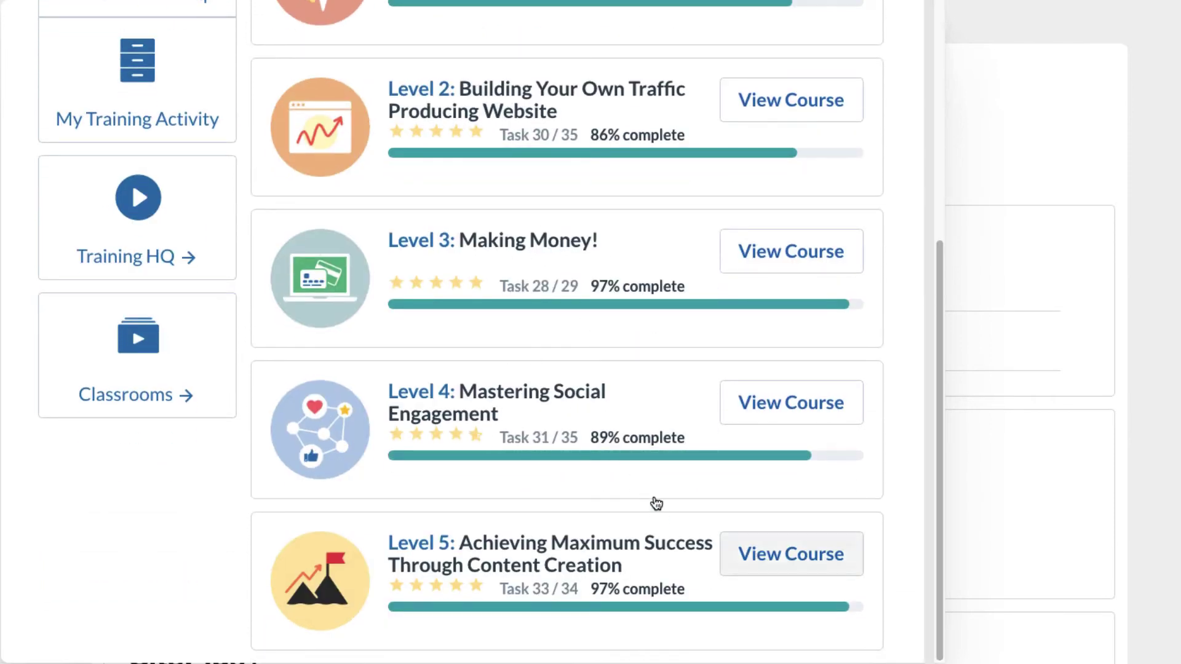
left_click_drag(941, 507, 909, 200)
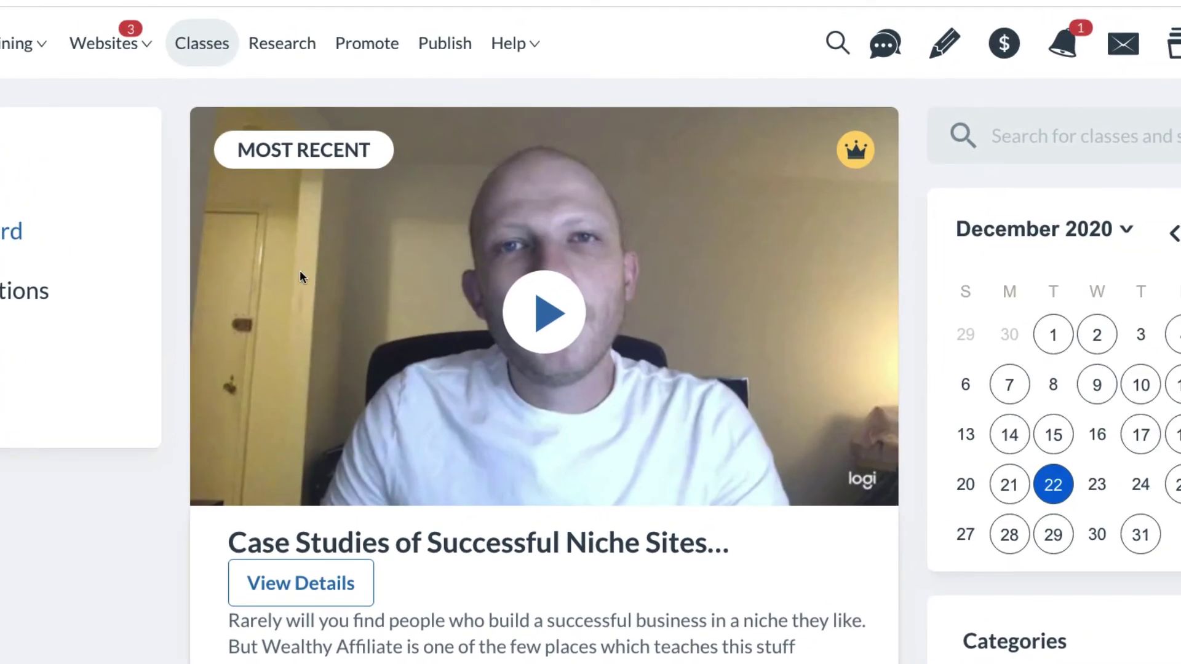
scroll(544, 370, "down", 2)
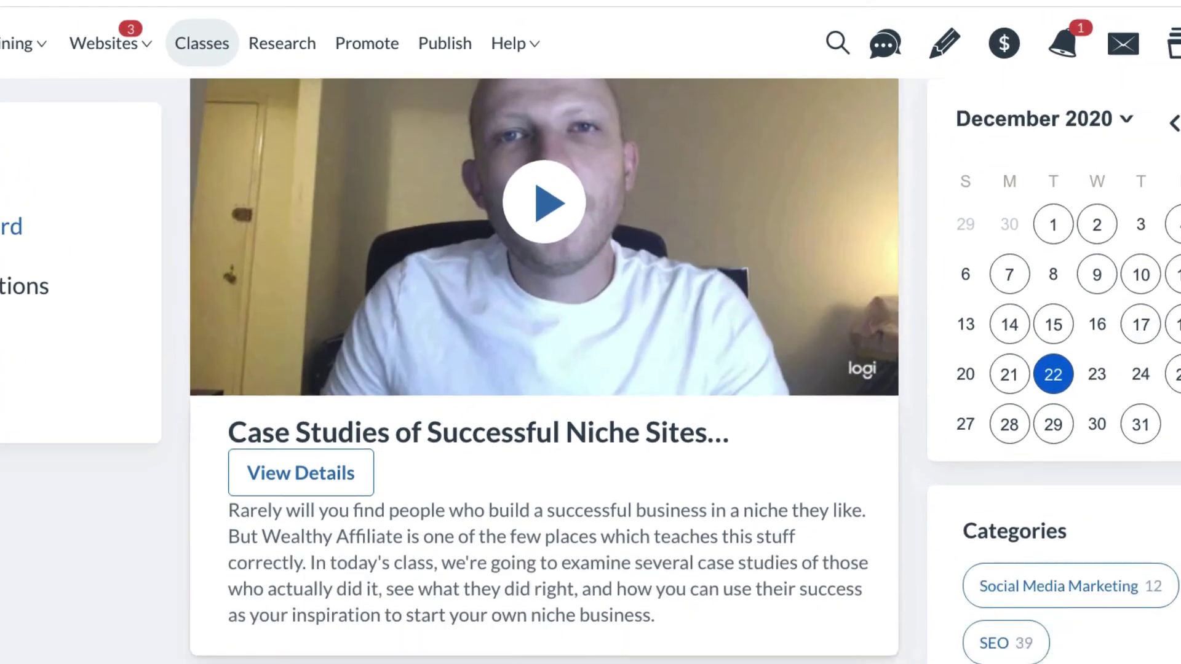
scroll(544, 369, "down", 5)
scroll(545, 370, "down", 1)
scroll(544, 369, "down", 5)
scroll(545, 370, "down", 1)
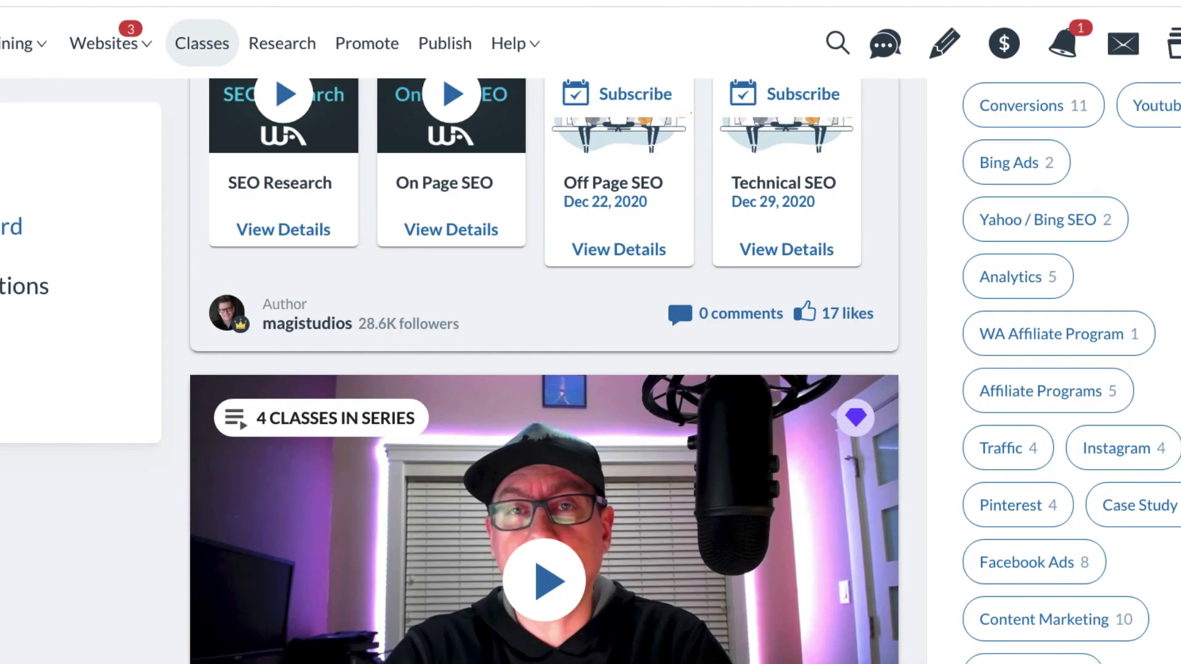
scroll(545, 370, "down", 5)
scroll(545, 369, "down", 3)
scroll(544, 369, "down", 2)
scroll(544, 370, "up", 5)
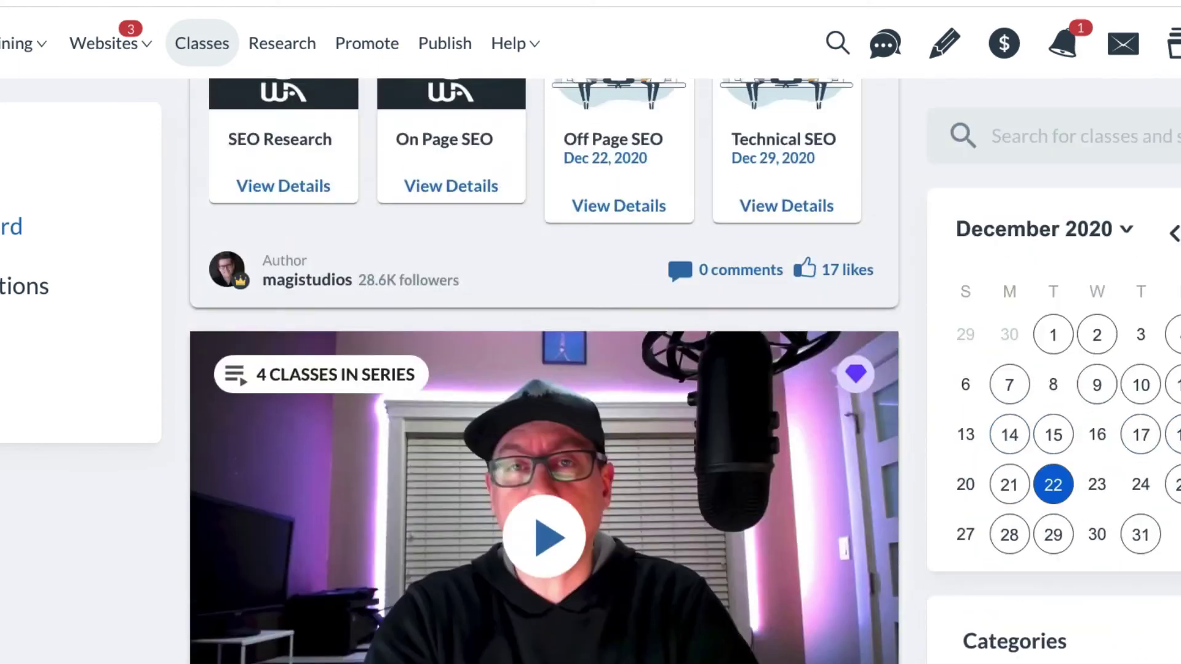
scroll(546, 370, "down", 5)
scroll(544, 369, "down", 1)
scroll(545, 369, "up", 10)
scroll(544, 369, "up", 5)
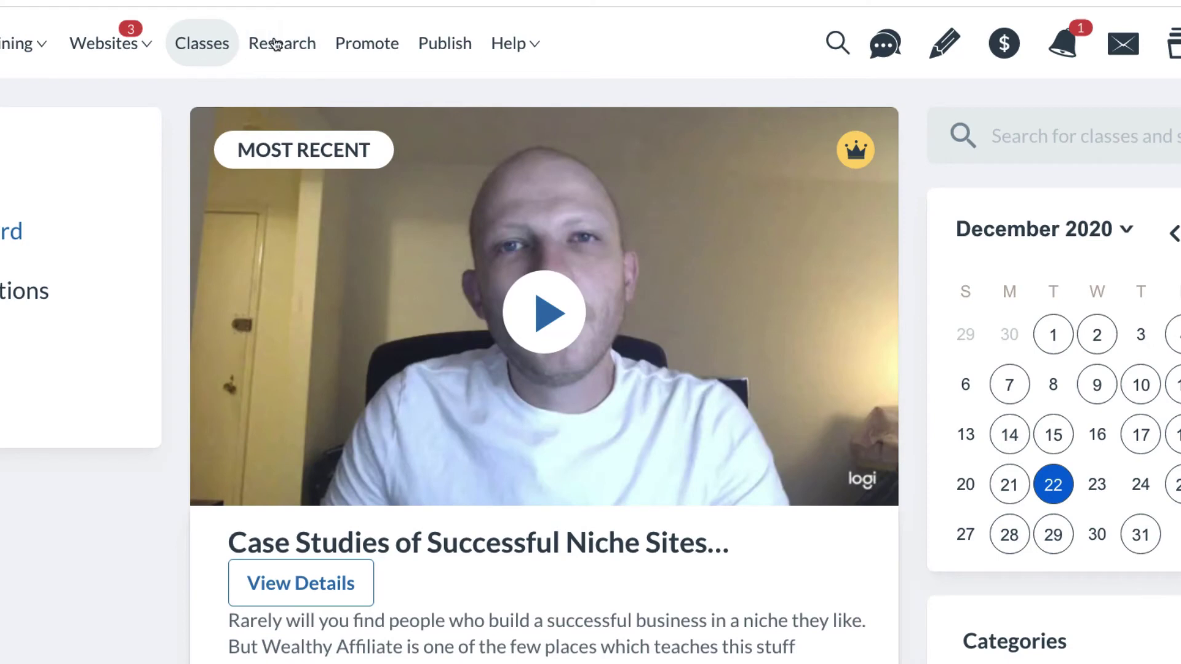
Go to SiteContent via Publish to see 192,806 words and 143 published articles
left_click(440, 48)
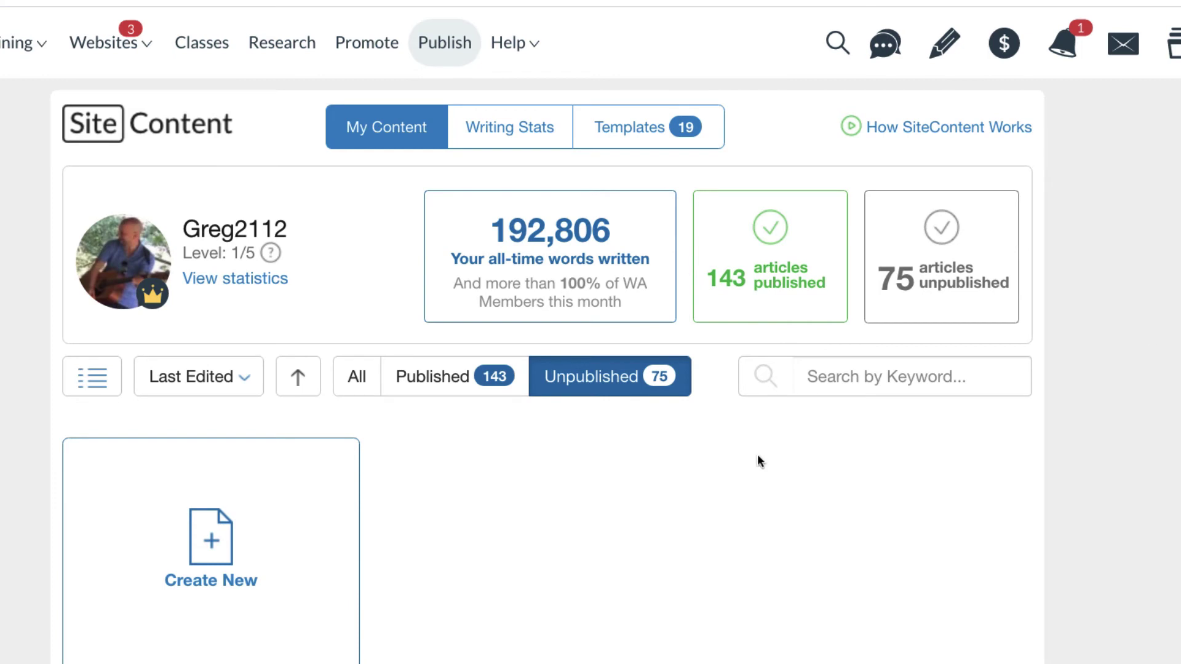
Create a blank SiteContent article, place the cursor in its title, and show the Help Center
left_click(239, 558)
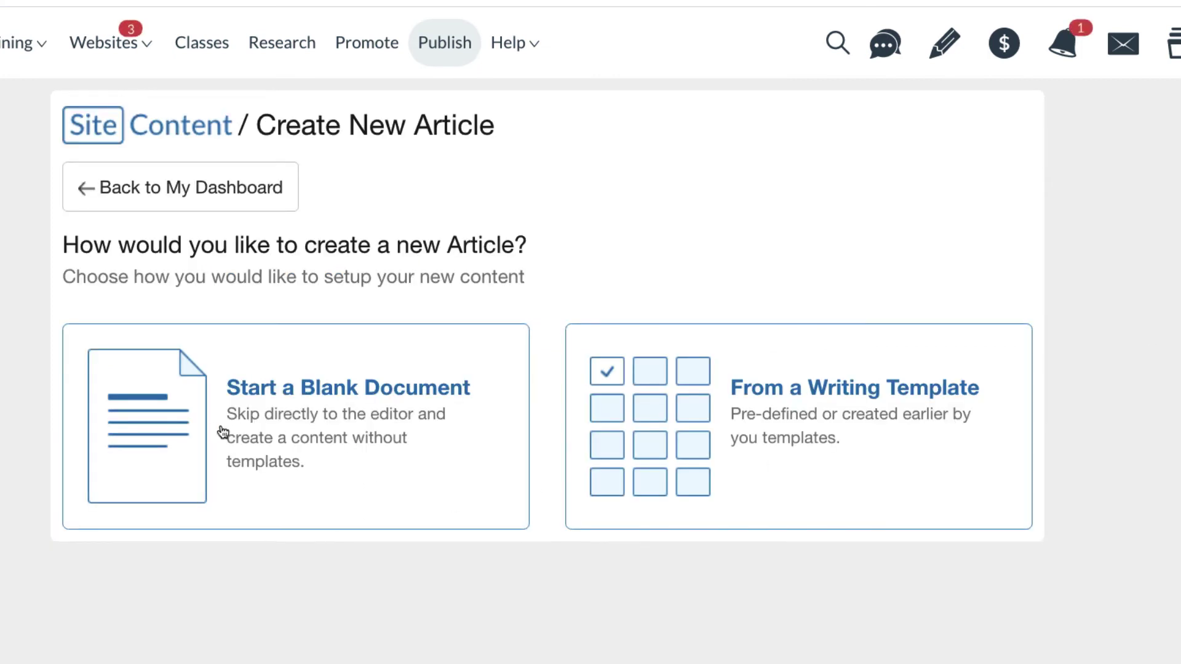
left_click(761, 430)
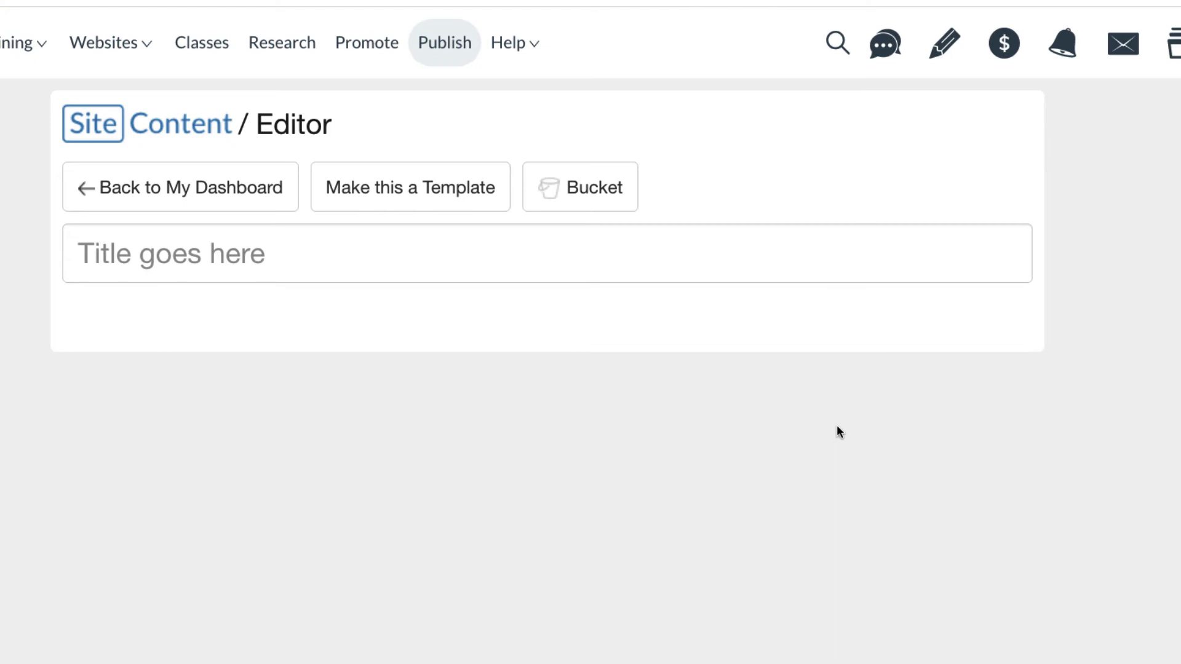
left_click(194, 263)
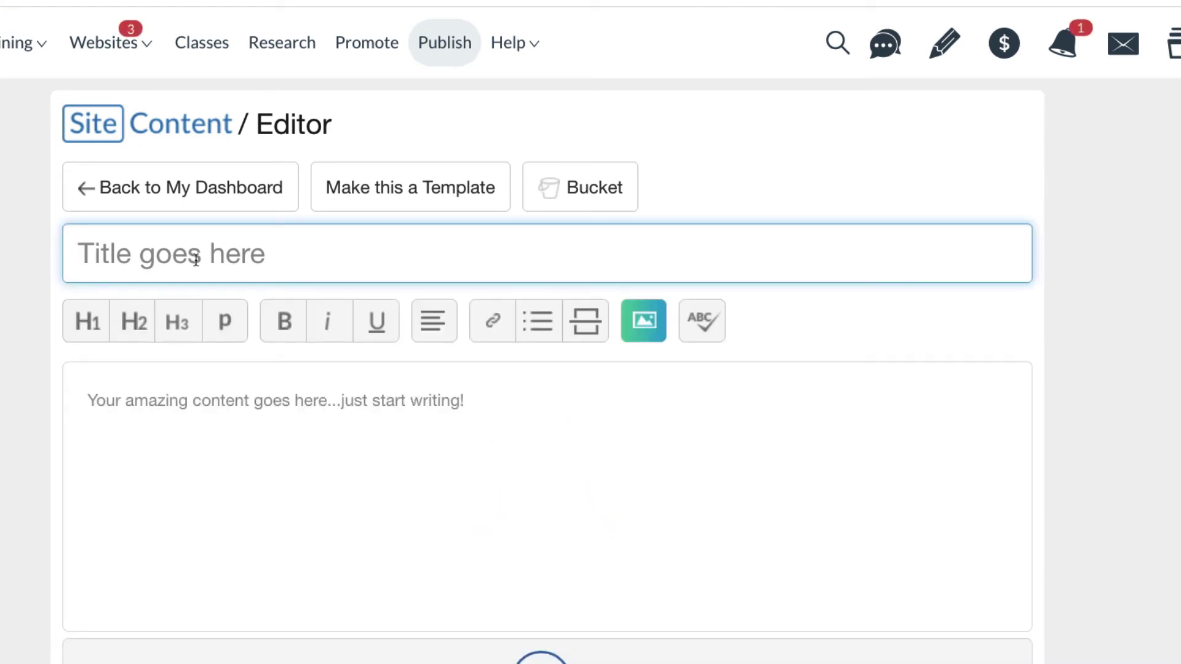
scroll(480, 348, "down", 2)
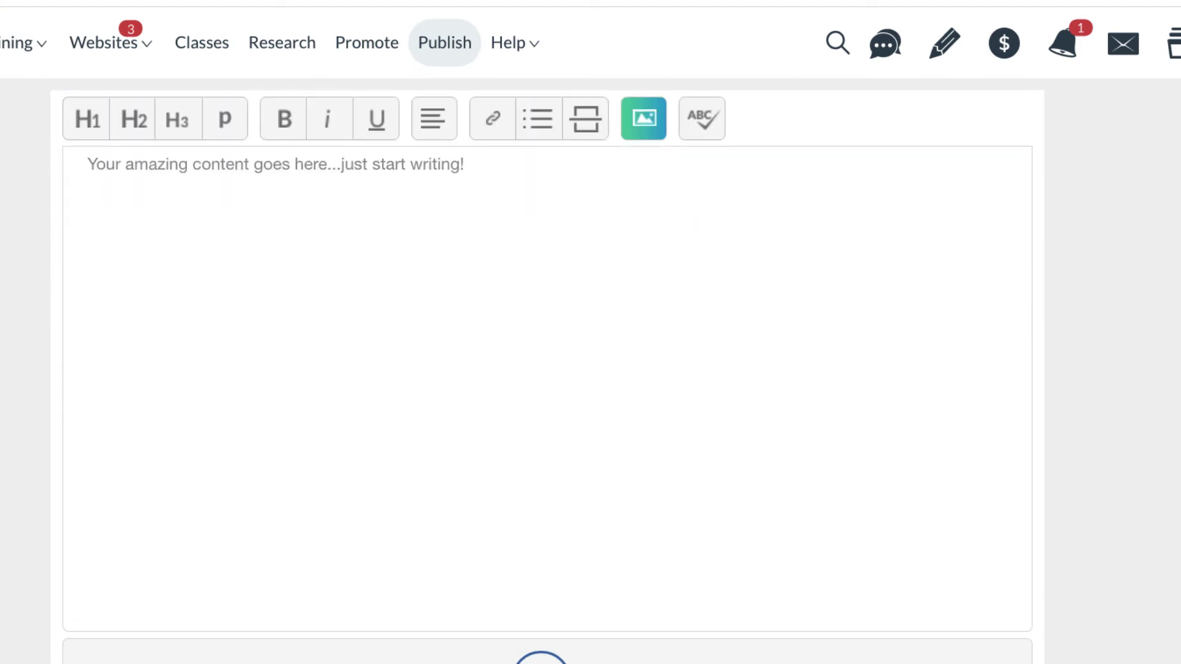
scroll(481, 347, "up", 2)
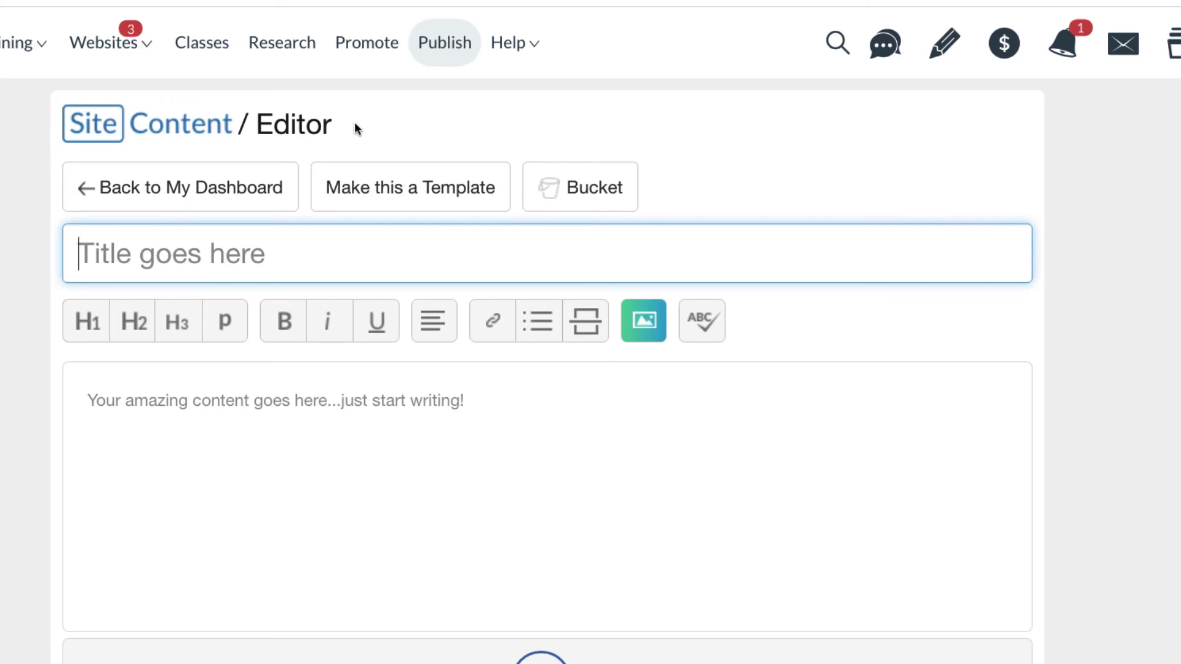
left_click(524, 47)
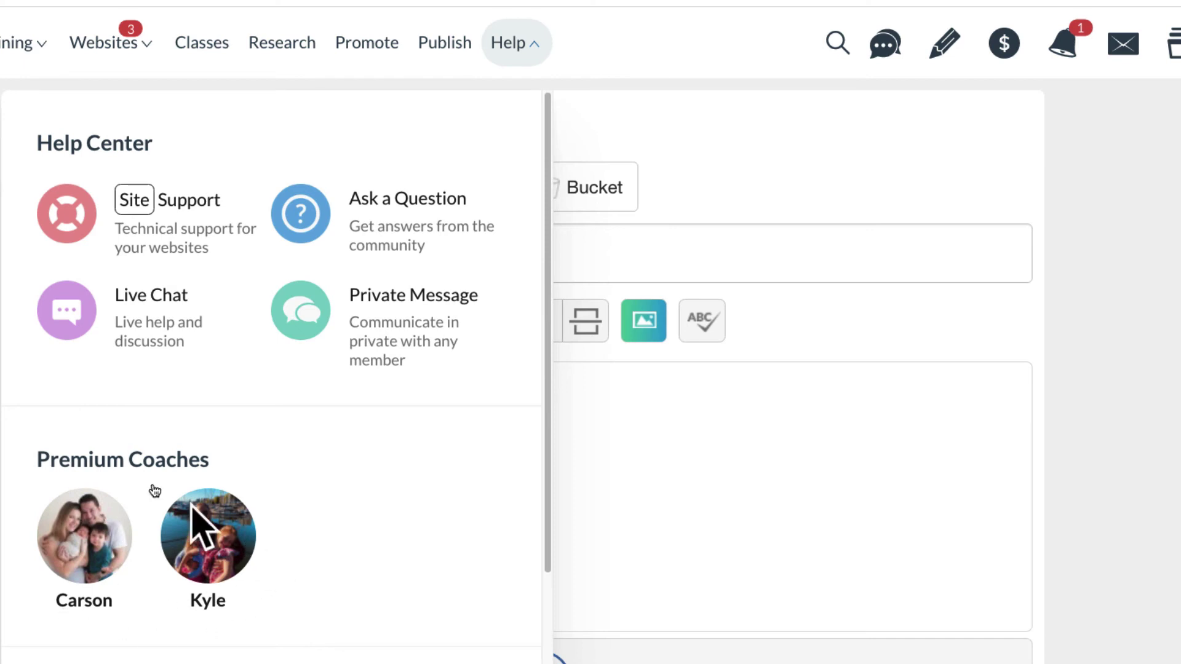
left_click_drag(549, 329, 531, 504)
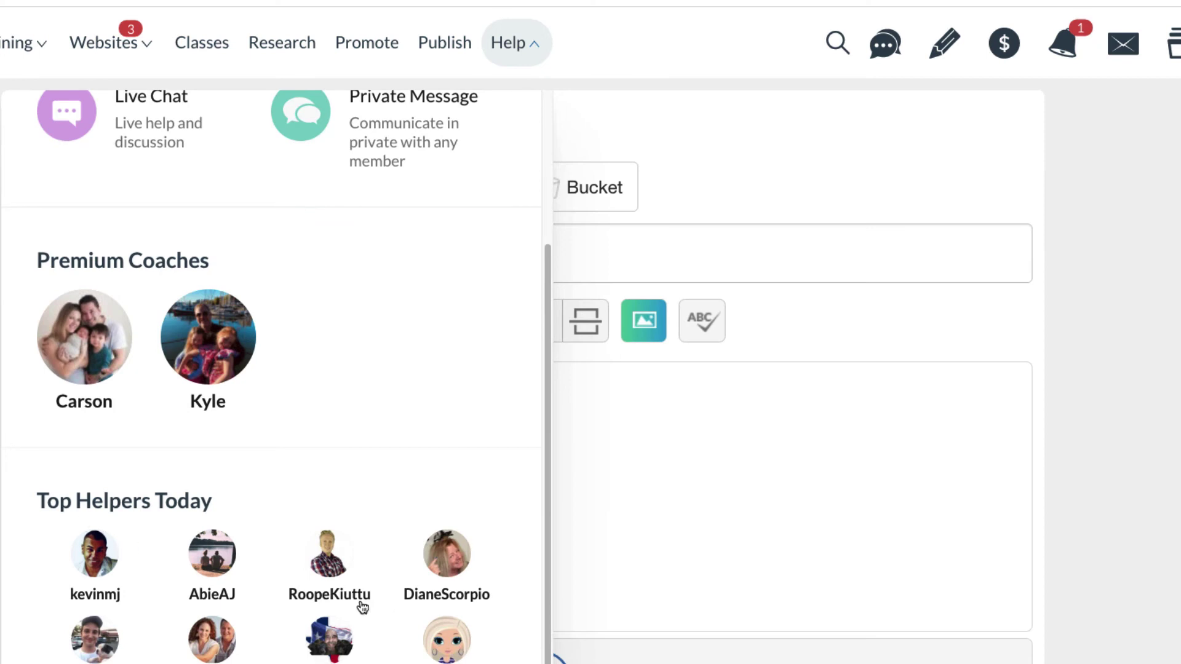
mouse_move(552, 423)
left_mouse_down()
mouse_move(538, 383)
mouse_move(539, 258)
left_mouse_up()
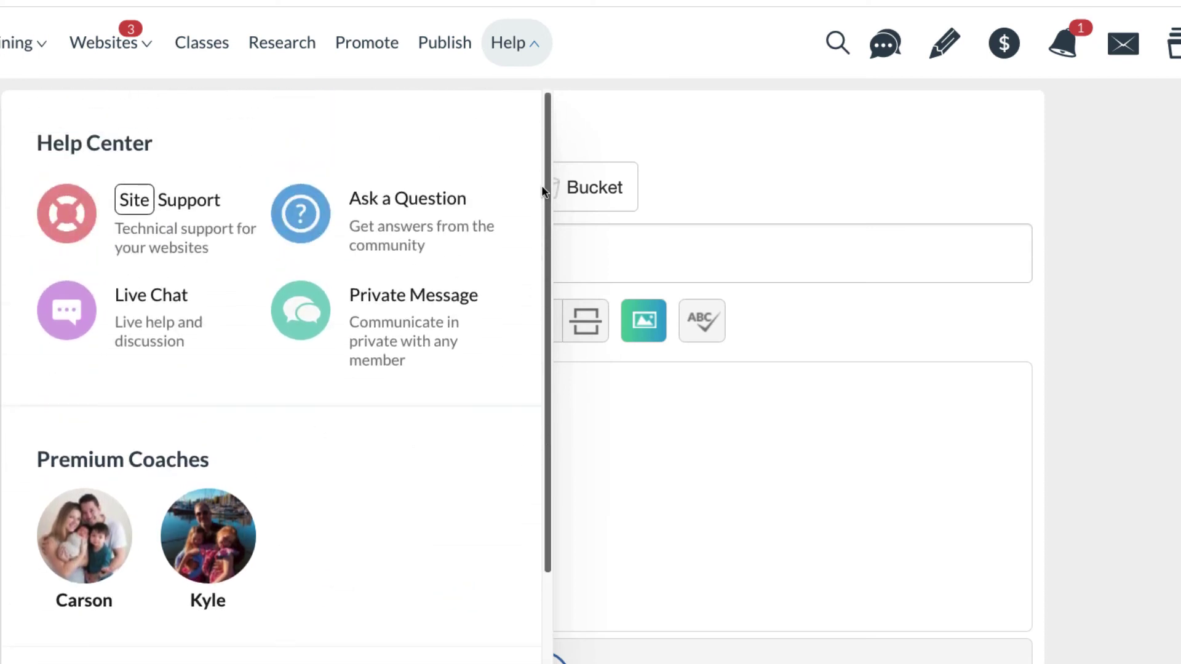
Bring up the Site Support ticket form, then display the Websites tools menu
left_click(169, 214)
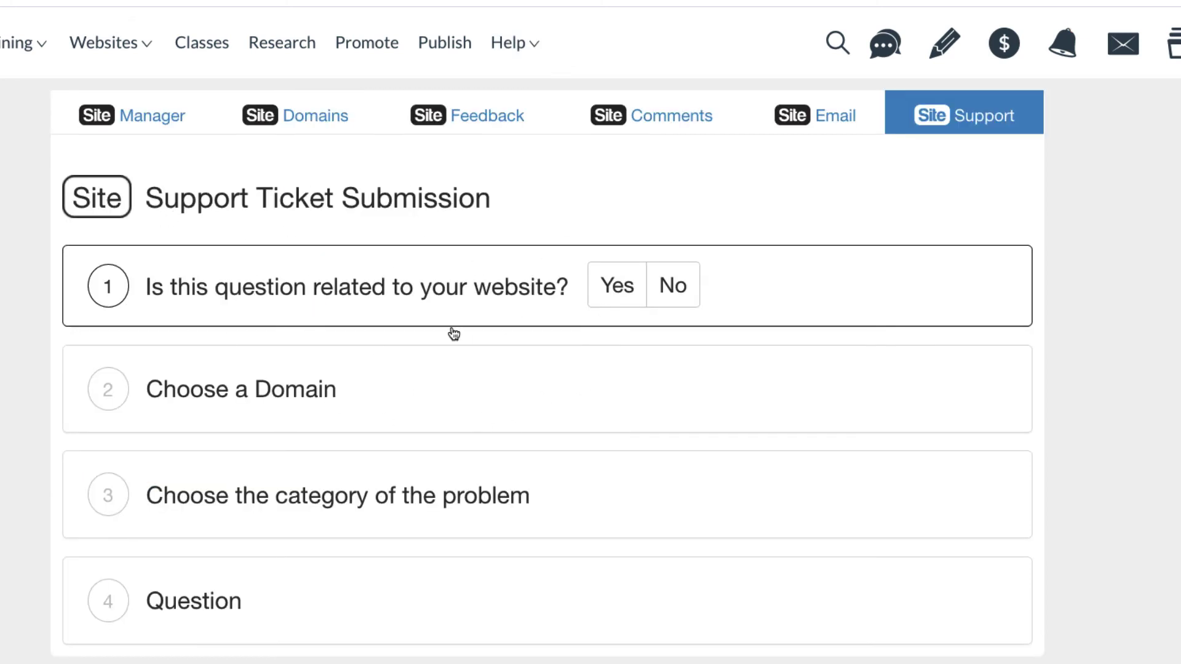
left_click(104, 58)
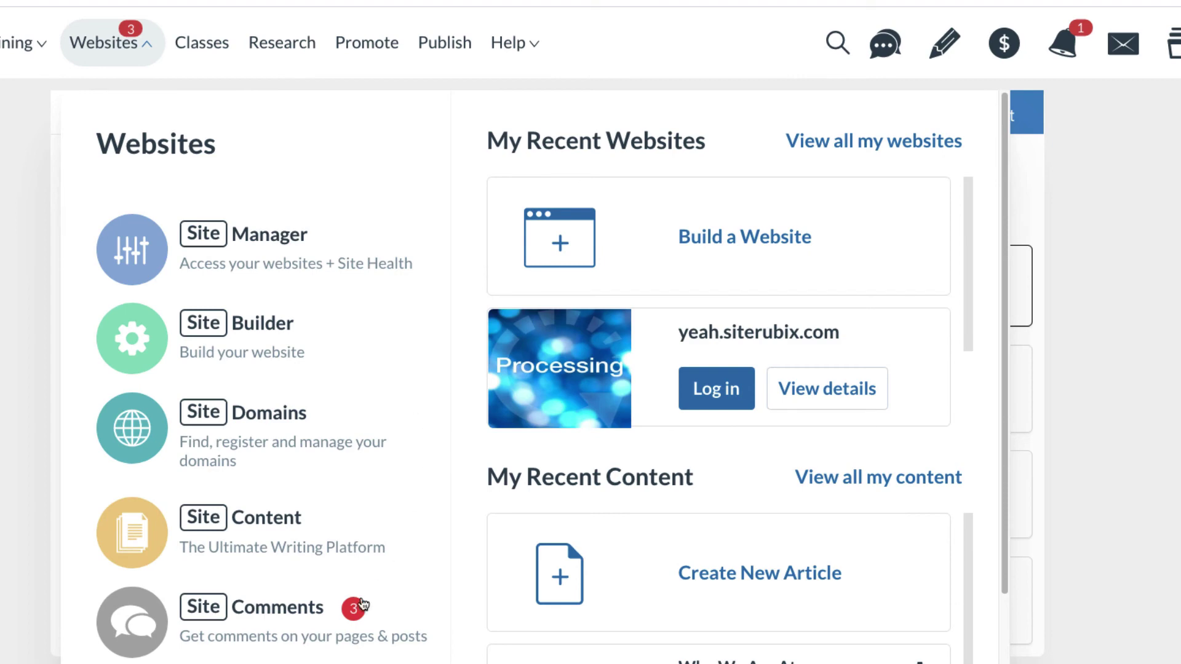
Open Site Comments to see 216 credits, $4.50 earnings and pending comments
left_click(277, 610)
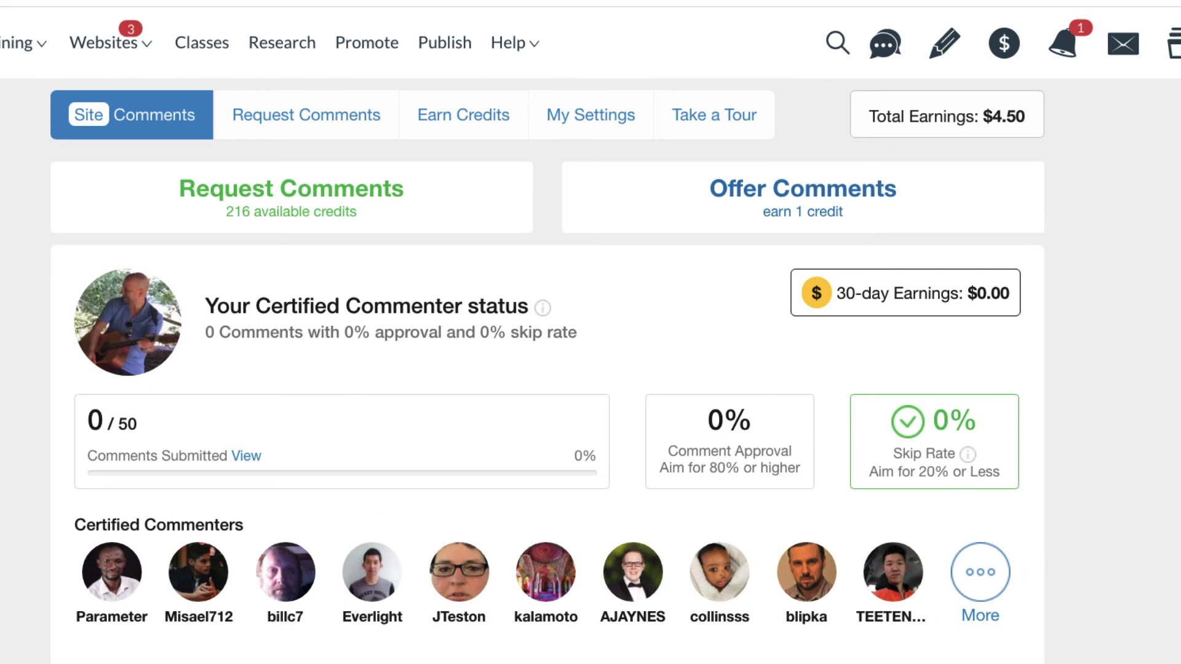
scroll(547, 373, "down", 5)
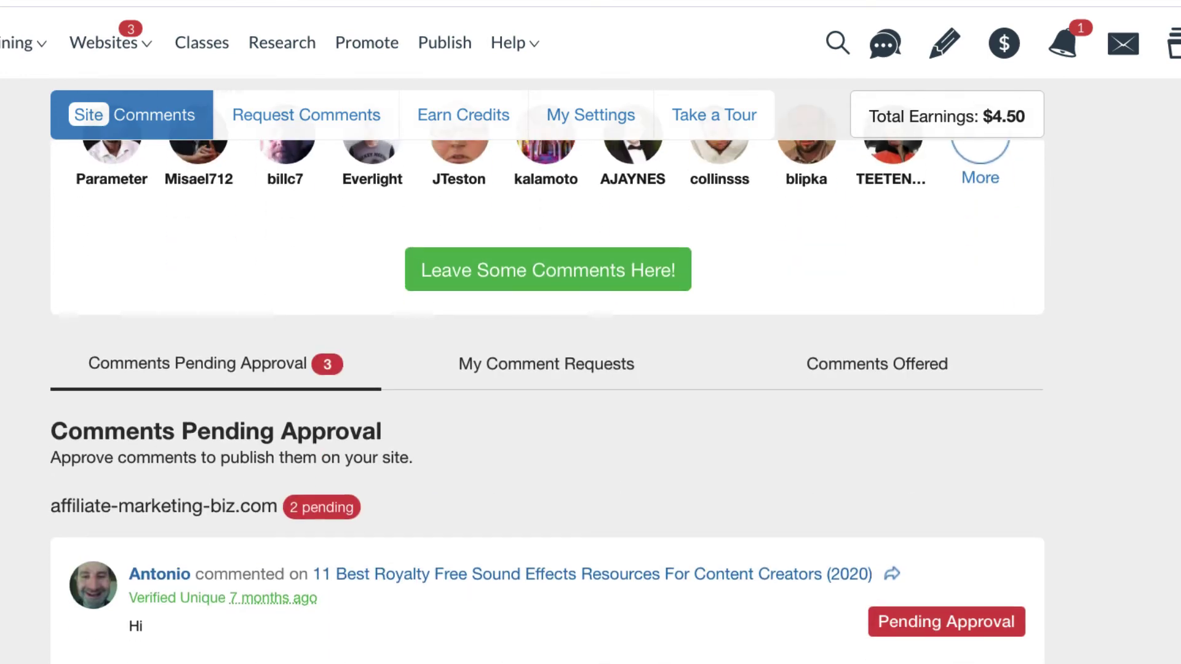
scroll(547, 378, "up", 1)
scroll(548, 378, "up", 4)
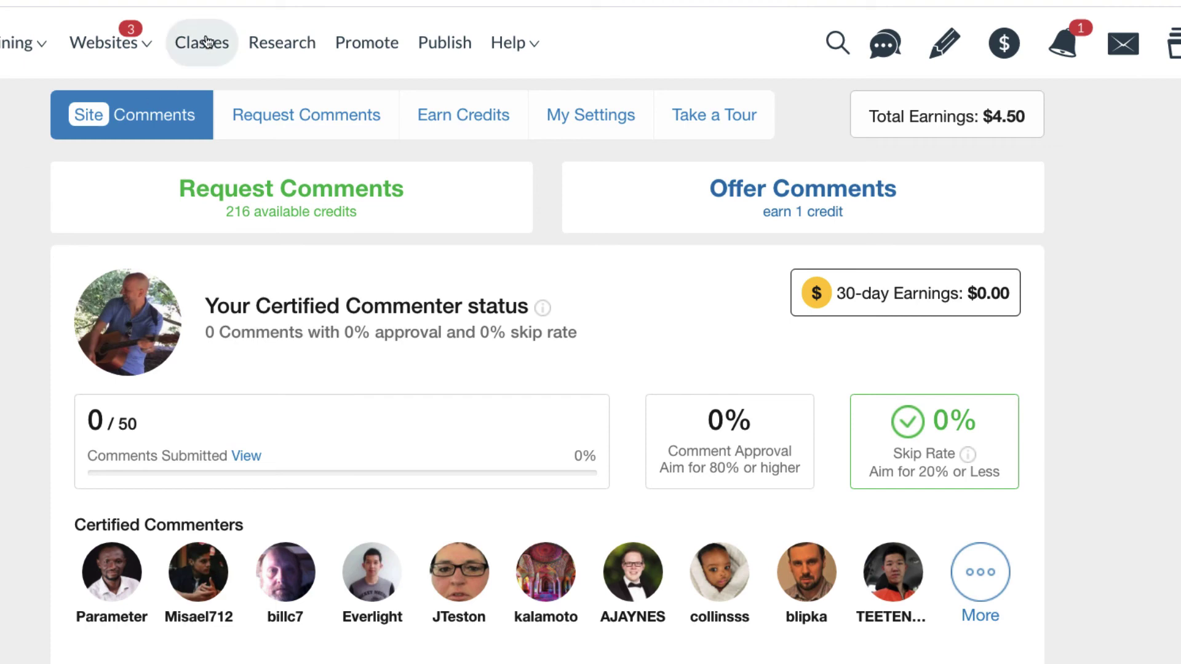
Browse Health & Fitness programs in Affiliate Program Search, then clear that filter
left_click(379, 52)
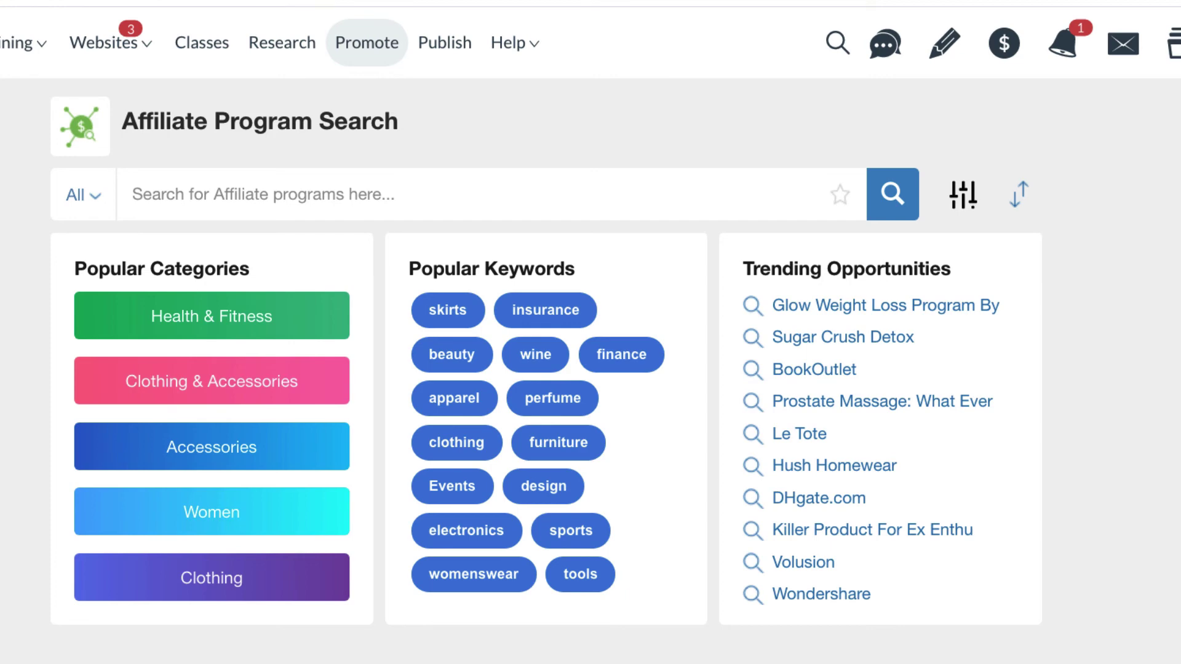
scroll(591, 443, "down", 5)
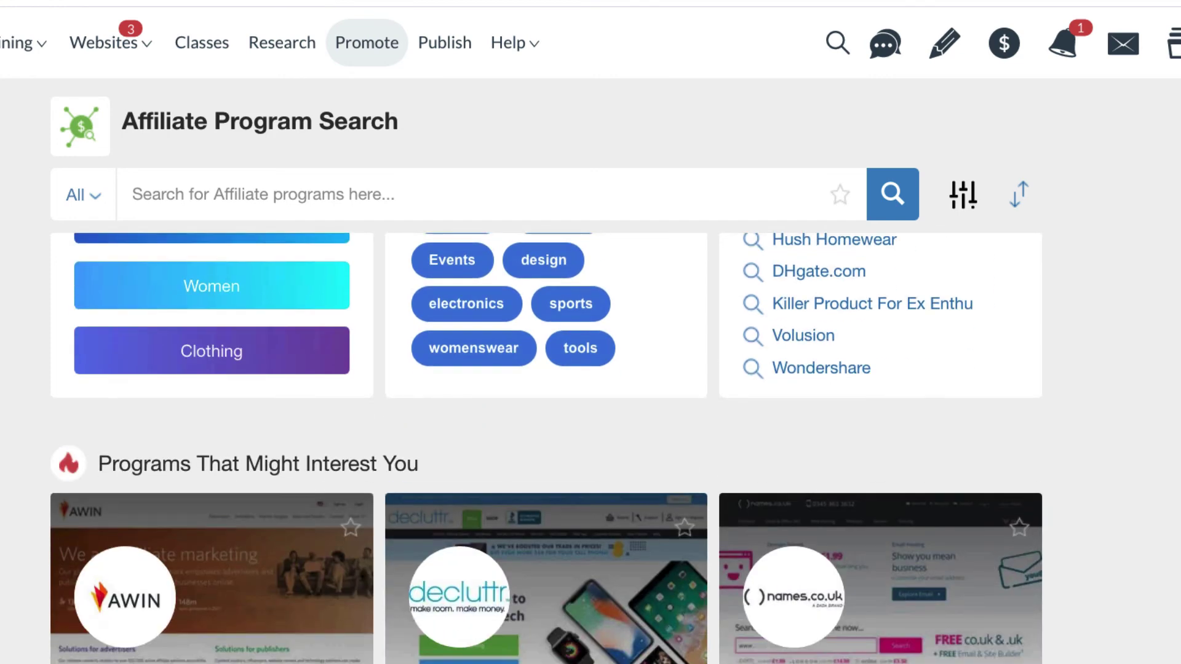
scroll(591, 444, "down", 10)
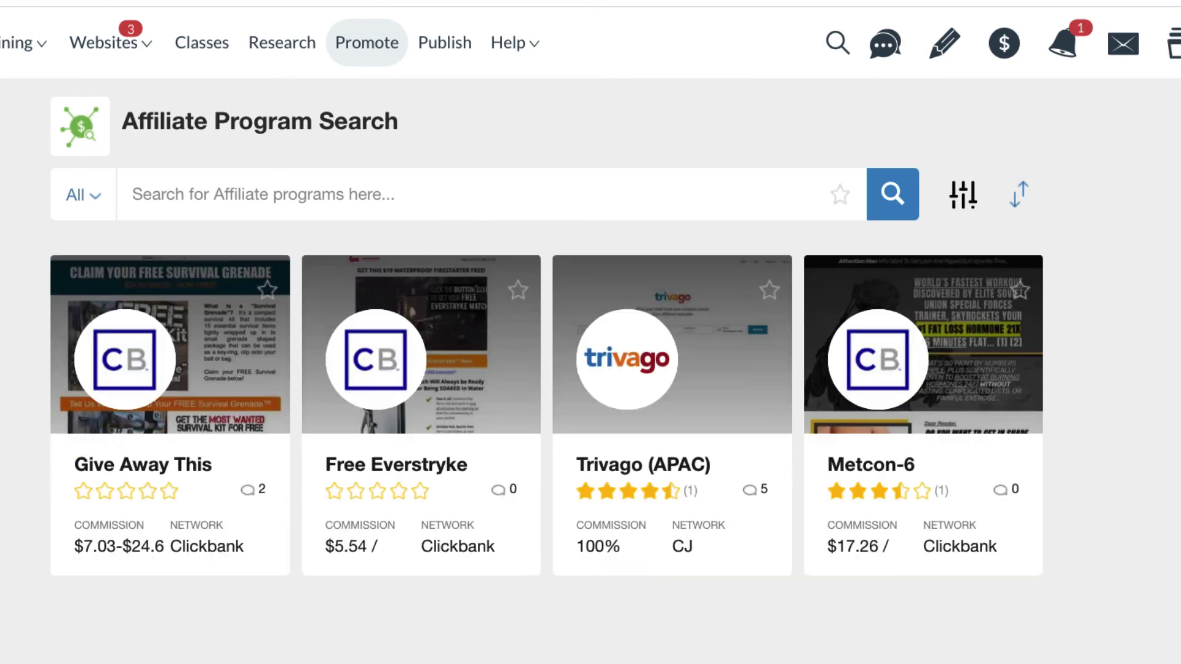
scroll(592, 444, "up", 1)
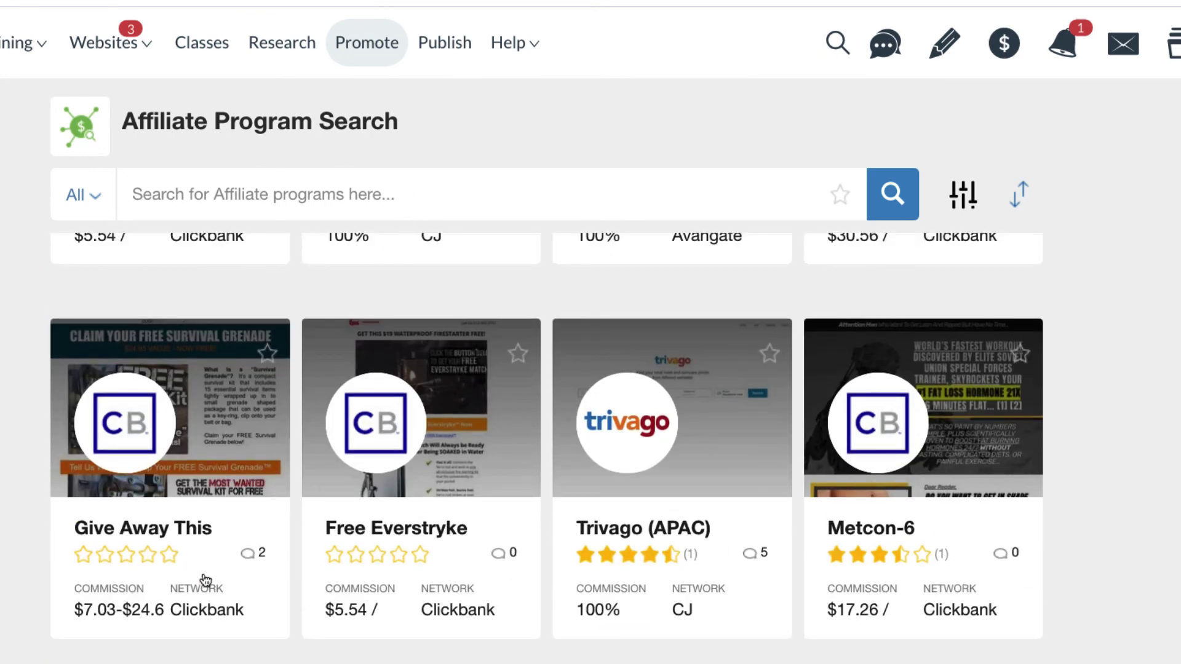
scroll(230, 332, "up", 2)
scroll(224, 326, "up", 5)
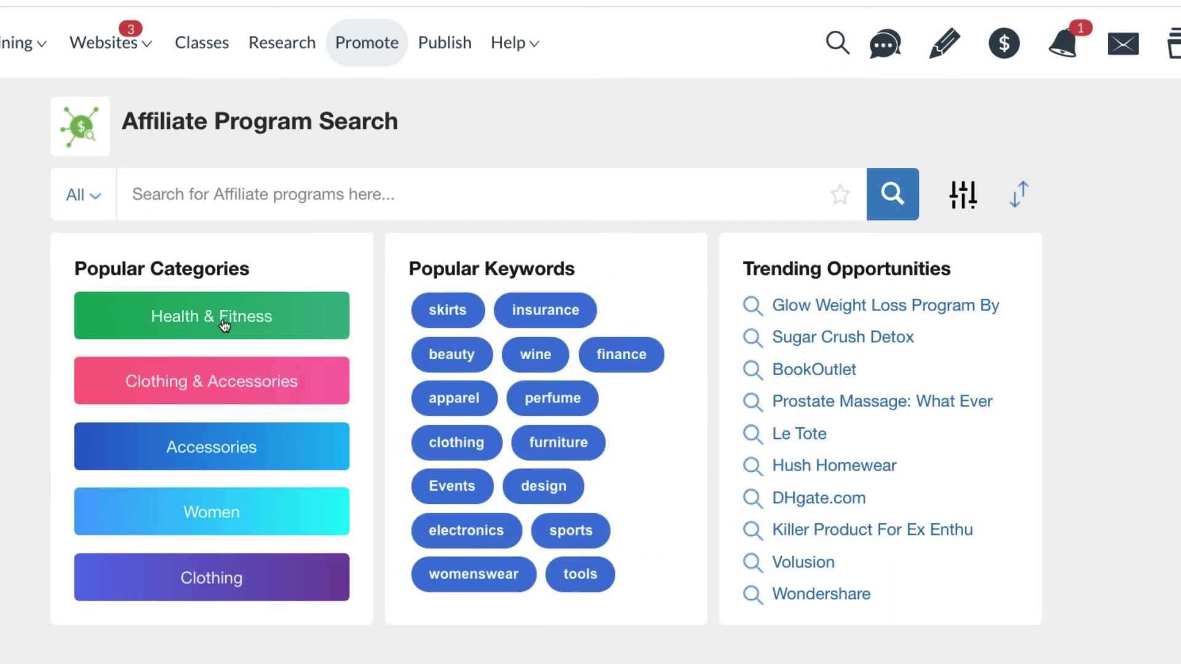
left_click(224, 325)
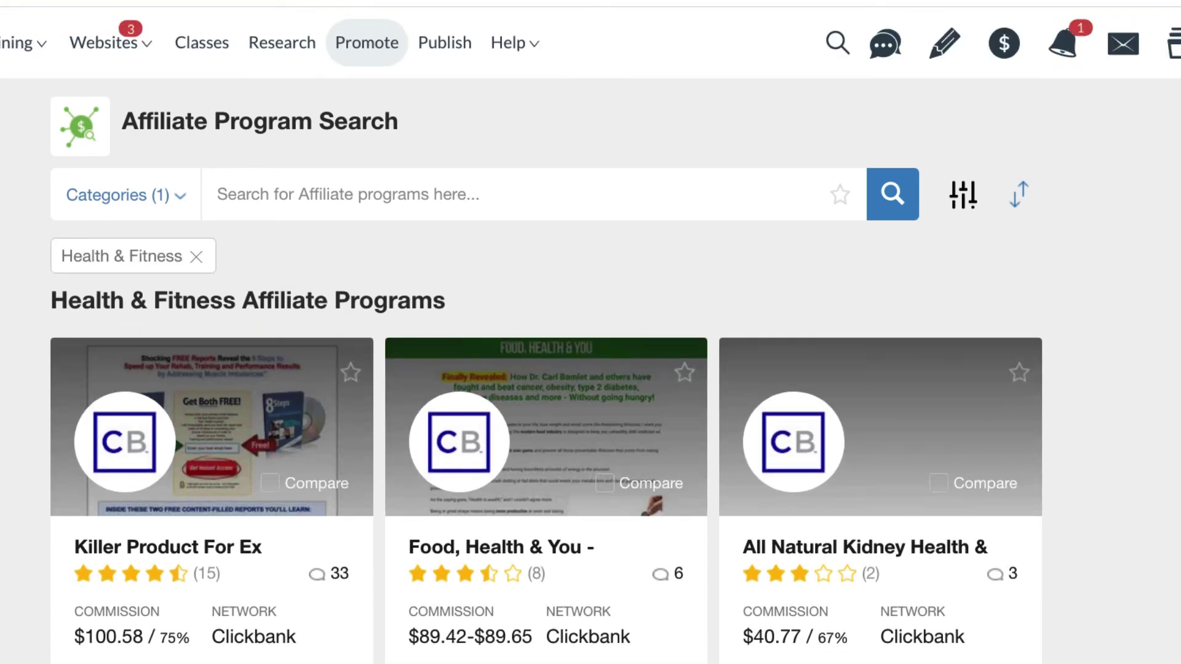
scroll(547, 490, "down", 1)
scroll(546, 490, "down", 4)
scroll(546, 489, "down", 1)
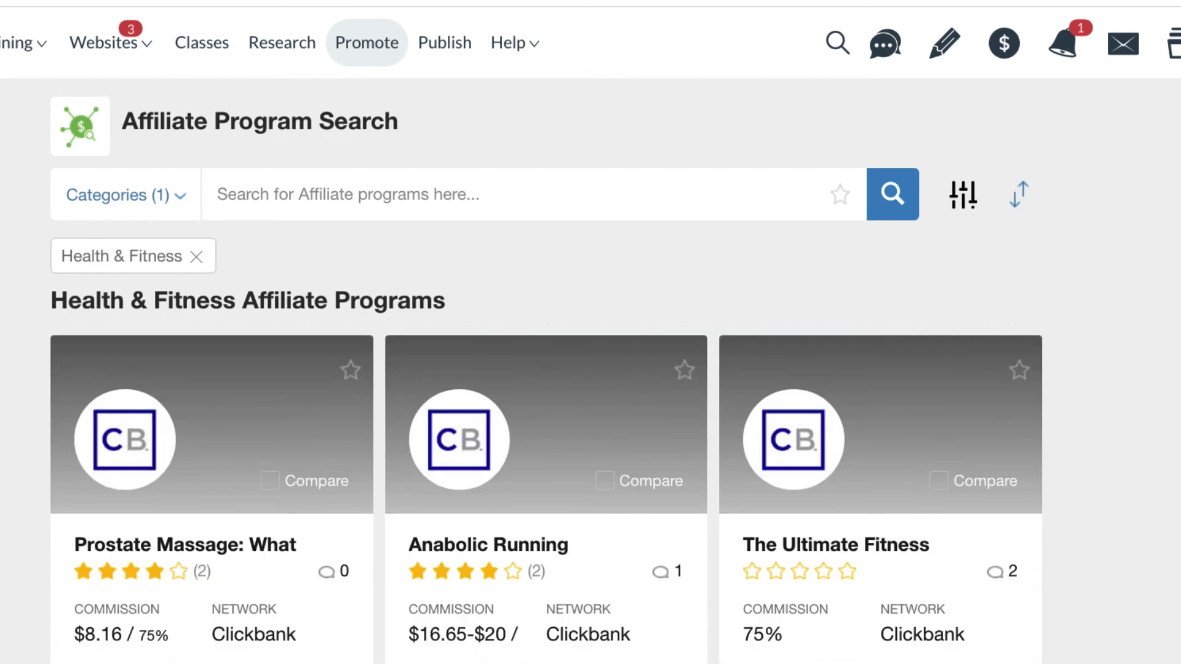
scroll(546, 489, "down", 1)
scroll(547, 489, "down", 2)
scroll(546, 490, "down", 1)
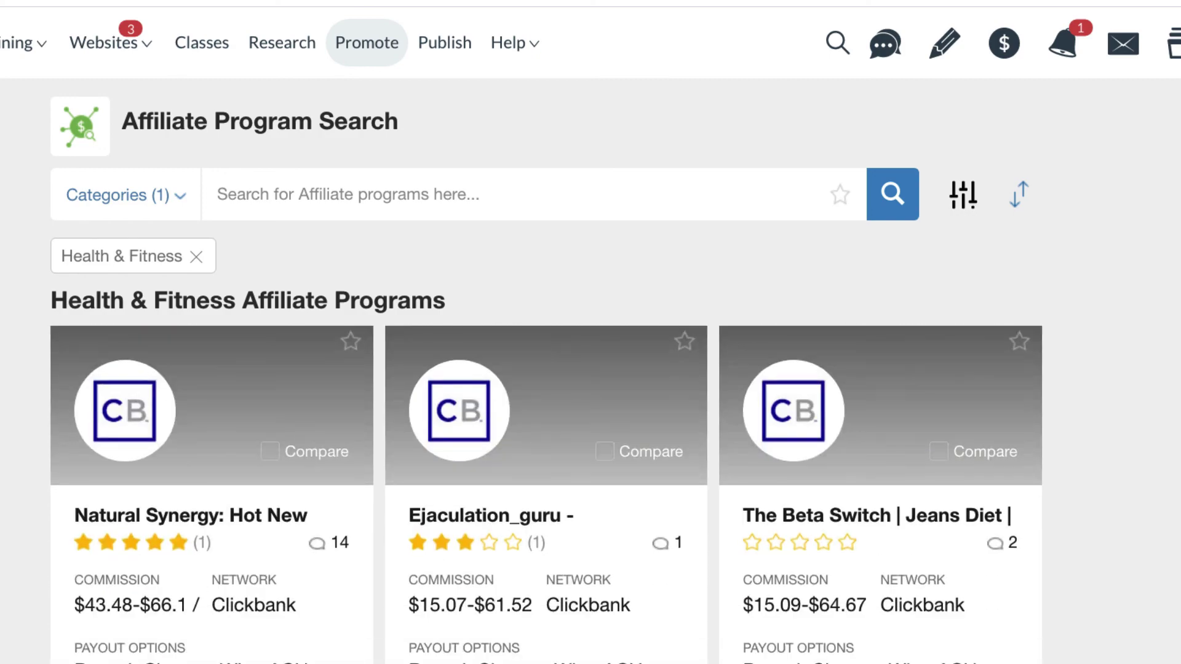
scroll(546, 489, "down", 1)
scroll(546, 490, "down", 2)
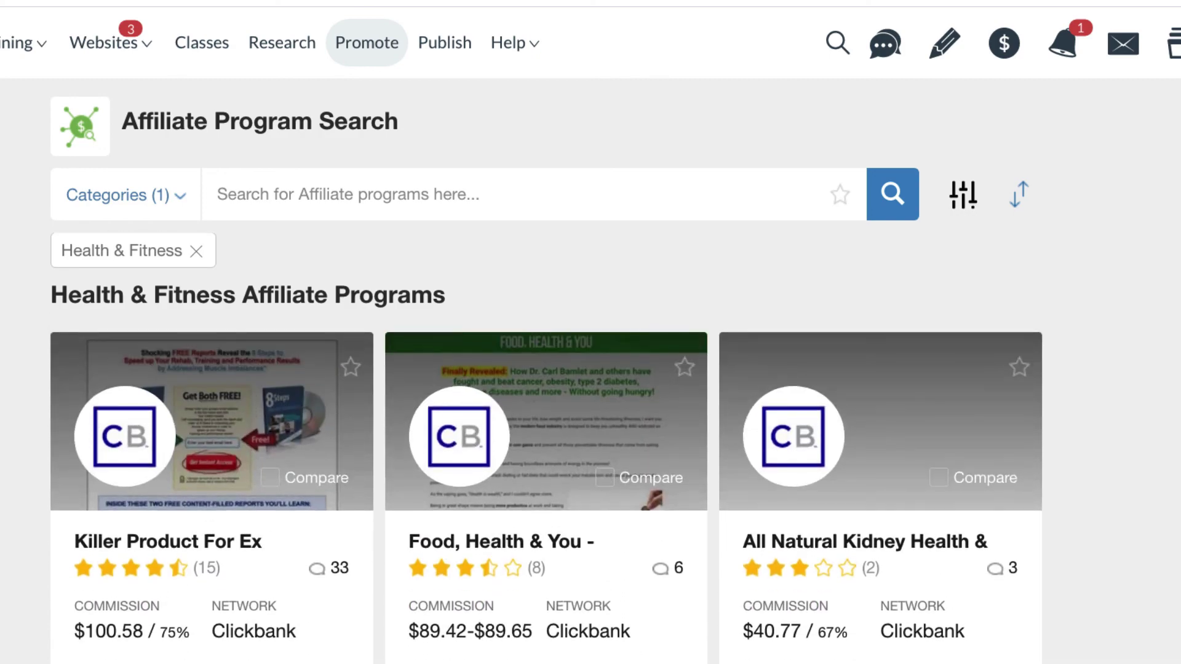
scroll(145, 573, "down", 1)
scroll(146, 573, "down", 1)
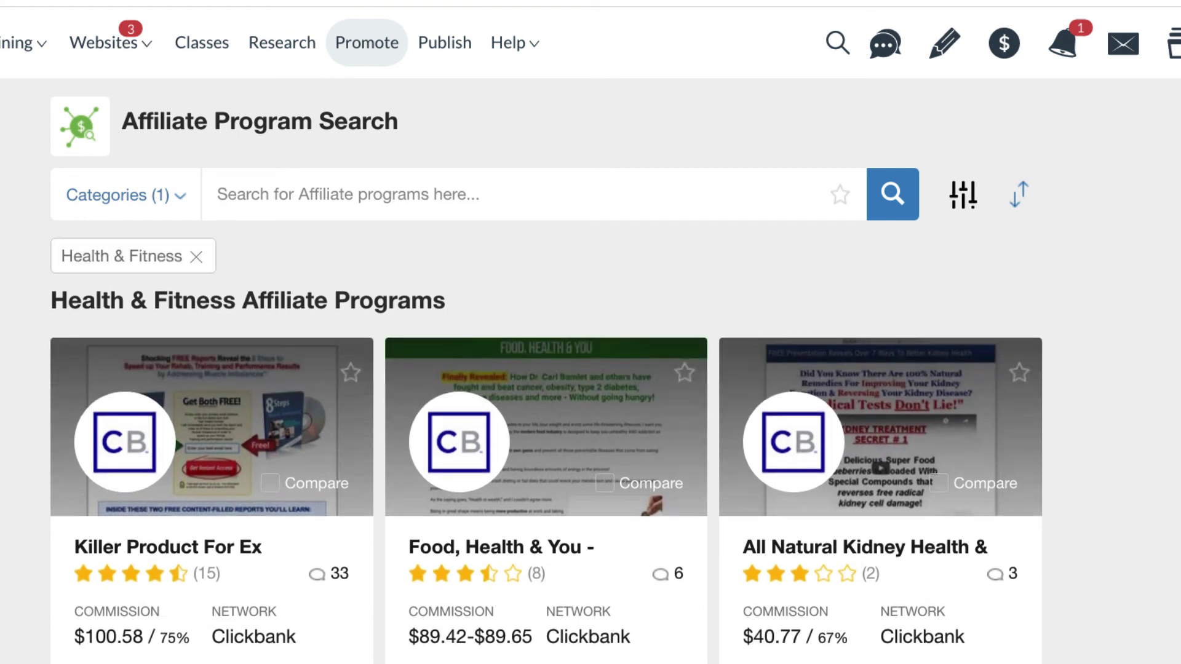
left_click(196, 256)
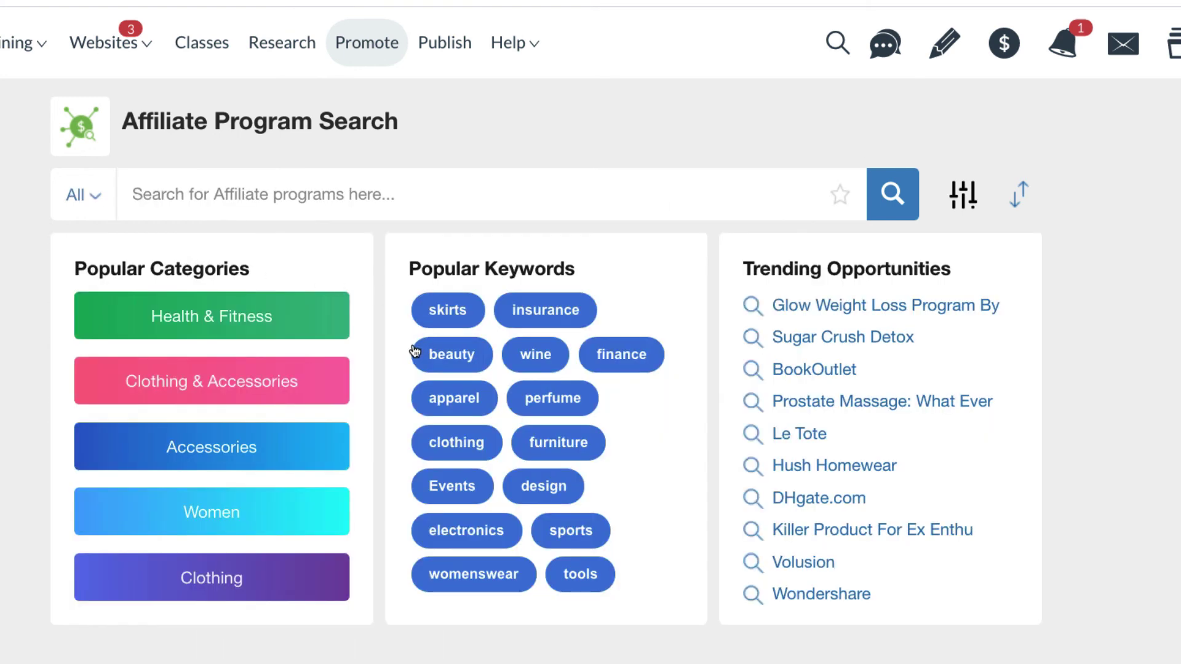
left_click(211, 447)
scroll(230, 451, "down", 2)
scroll(229, 452, "down", 2)
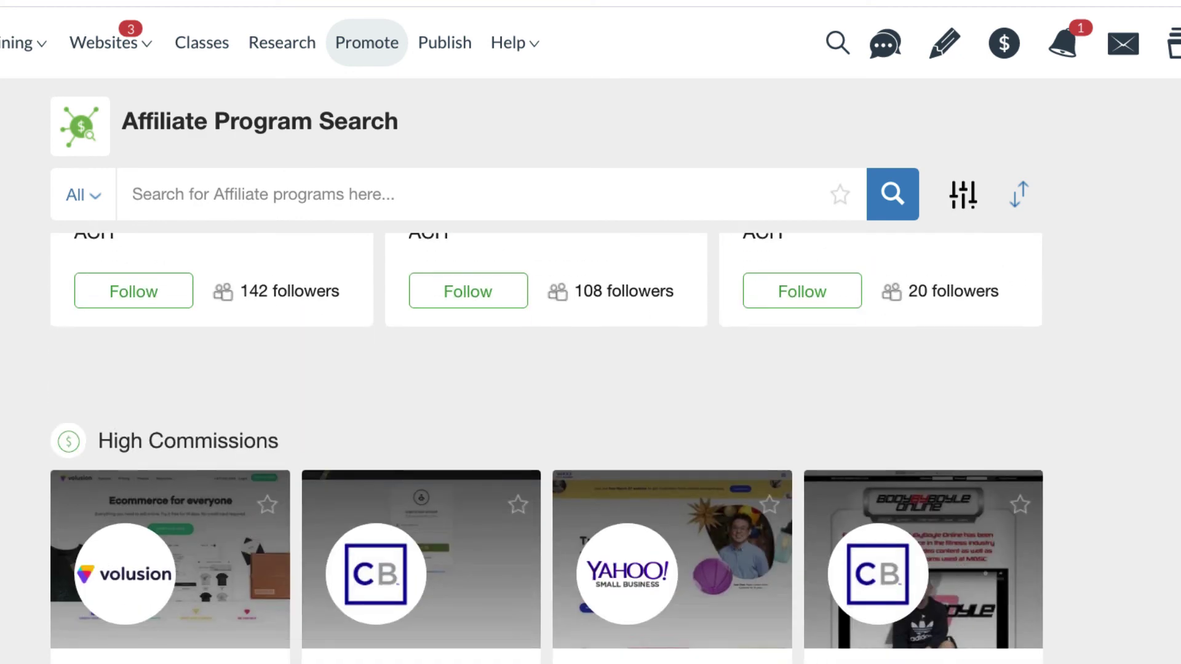
scroll(229, 451, "down", 2)
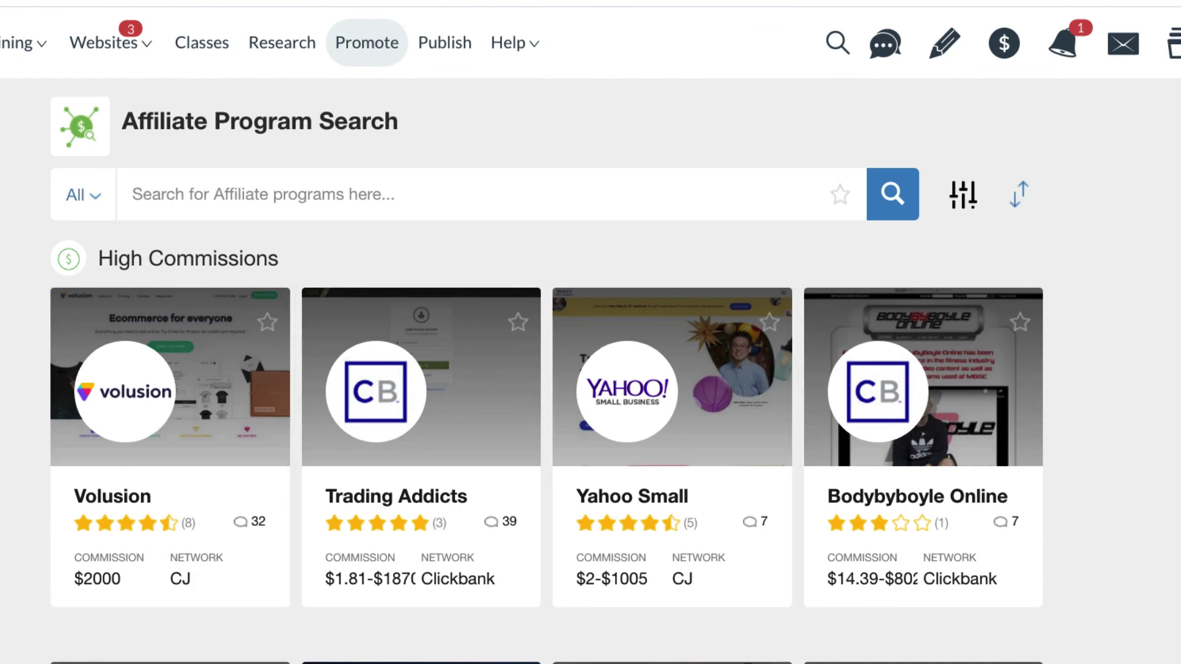
scroll(967, 205, "down", 3)
scroll(966, 205, "up", 3)
scroll(966, 205, "up", 4)
scroll(966, 205, "up", 2)
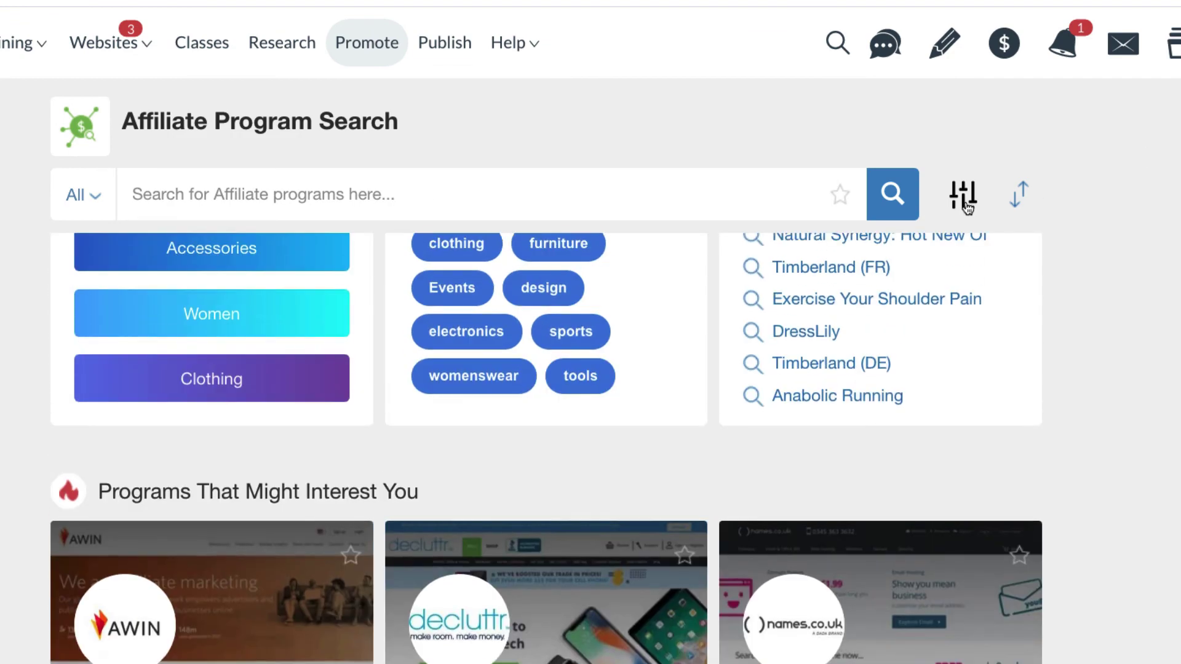
left_click(965, 198)
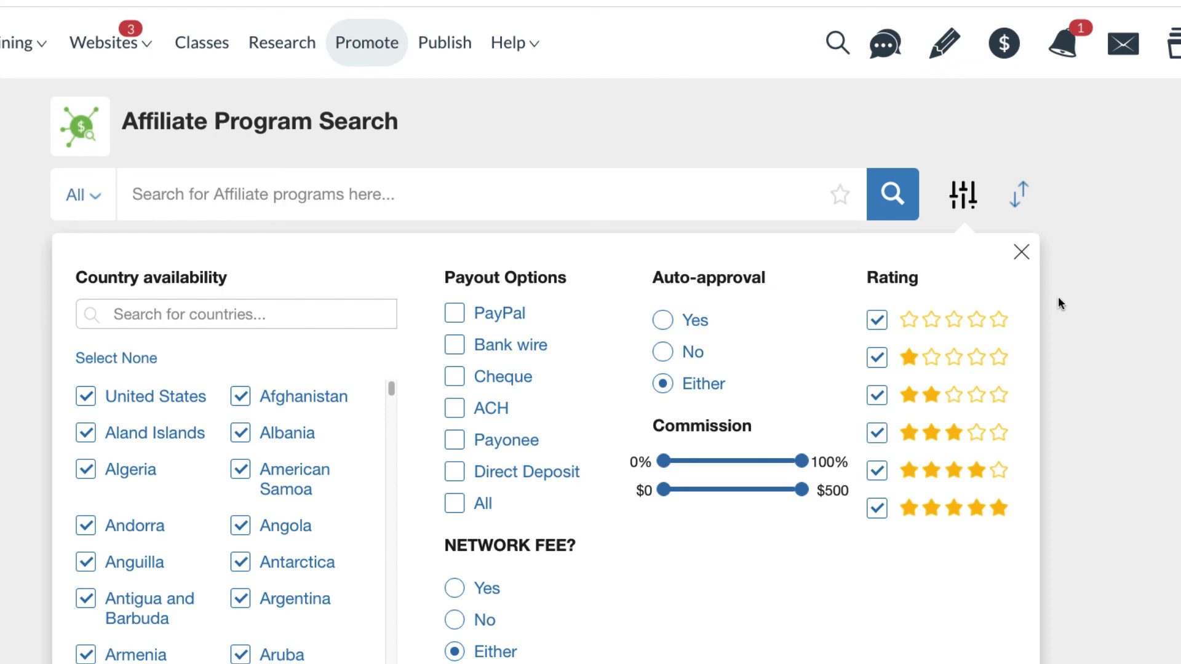
left_click(1021, 252)
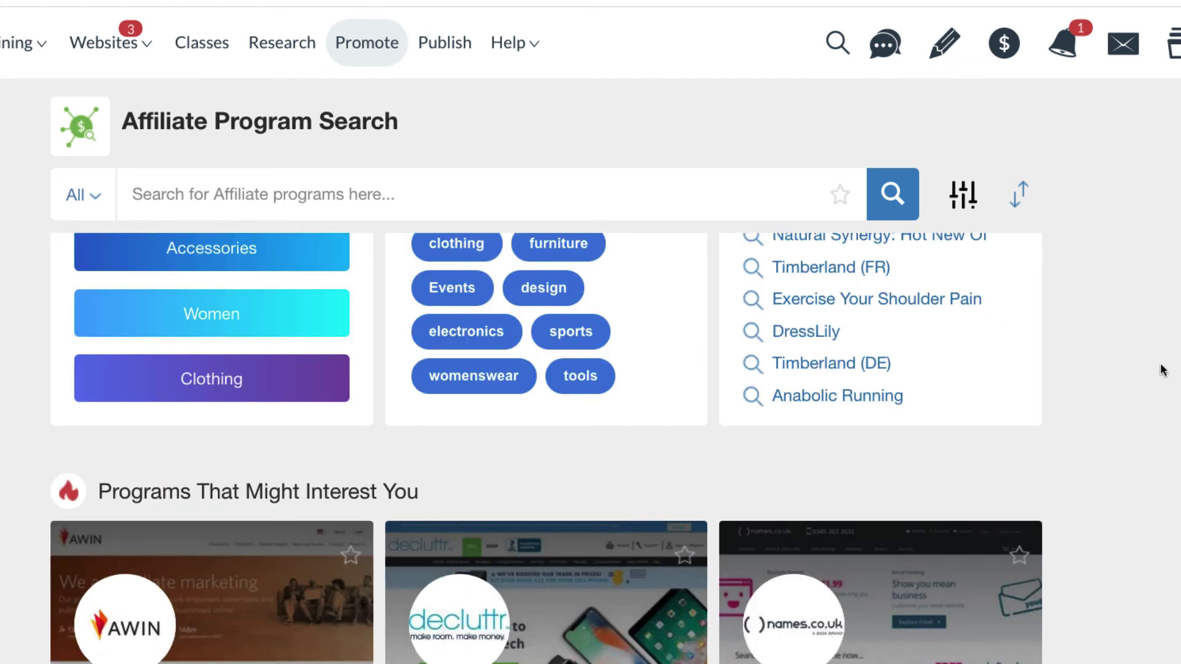
scroll(1162, 370, "up", 3)
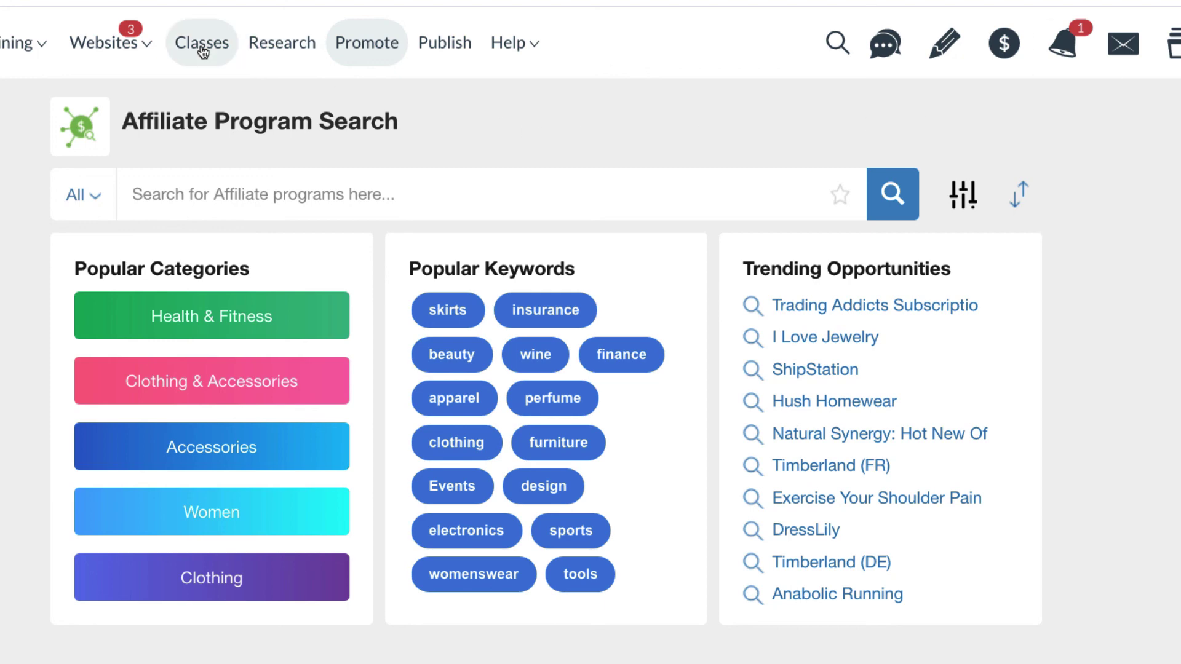
left_click(96, 48)
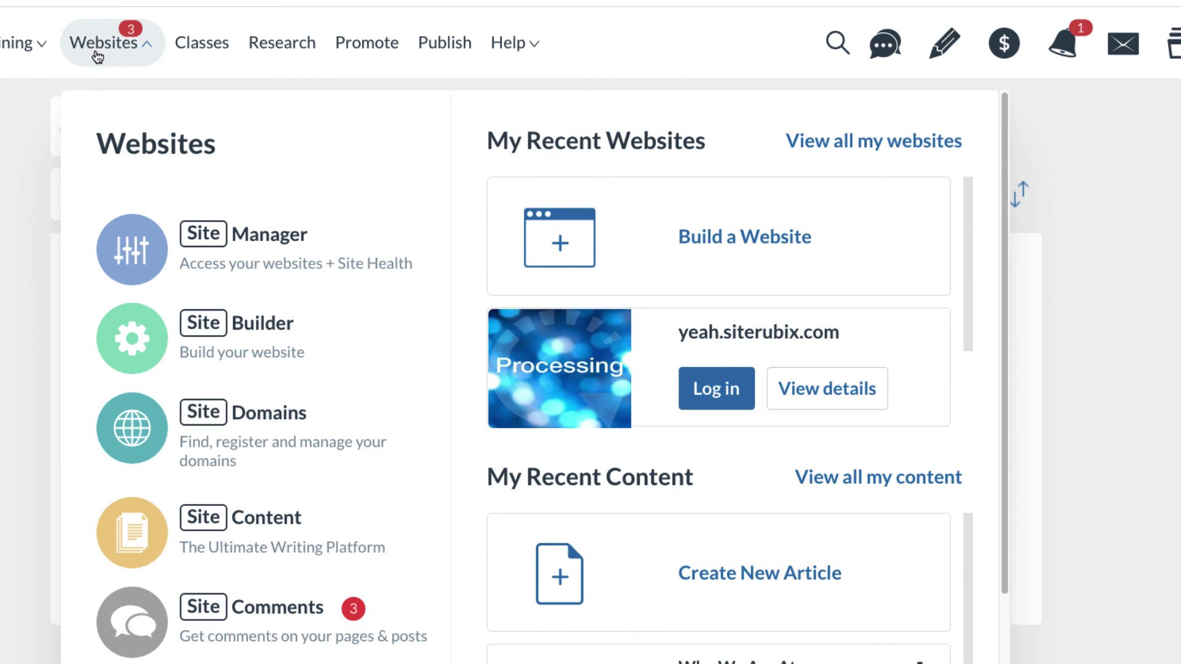
left_click(15, 128)
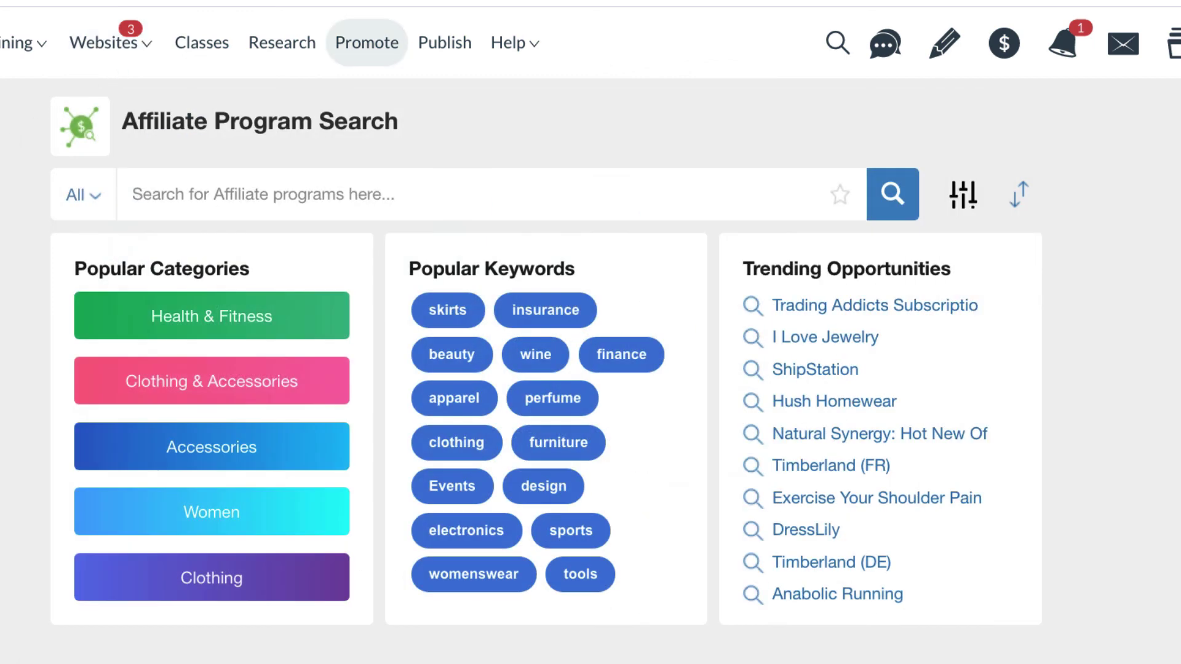